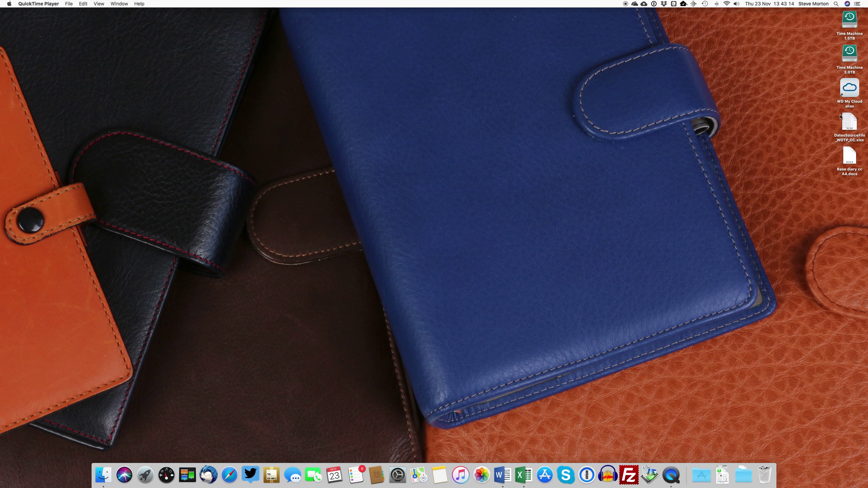
Arrange the DatesSourceFilo_WOTP_CC.xlsx and Base diary cc A4.docx desktop icons side by side
left_click_drag(850, 124, 814, 126)
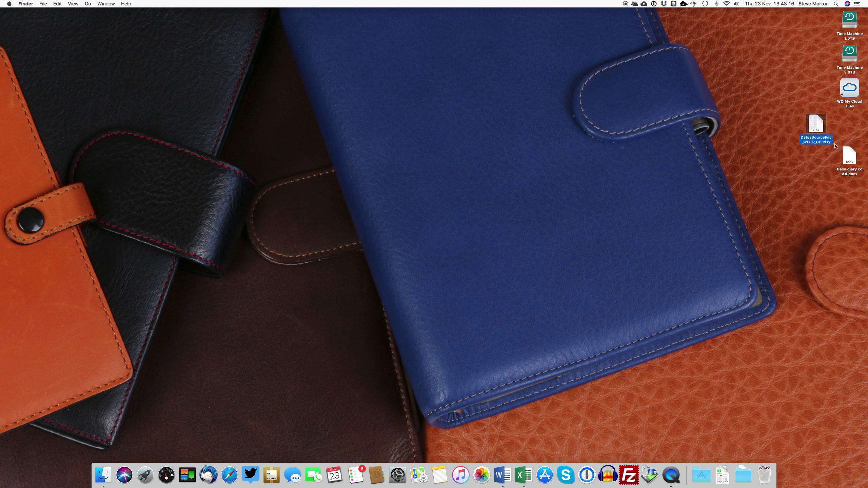
left_click_drag(850, 156, 817, 157)
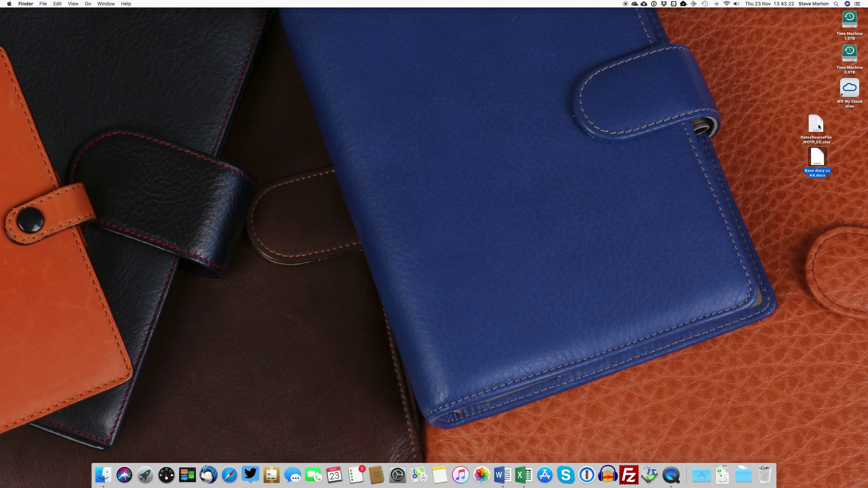
left_click_drag(819, 126, 761, 167)
Open DatesSourceFilo_WOTP_CC.xlsx in Excel, centre the window, and scroll through the 2018 weekly date rows
double_click(760, 167)
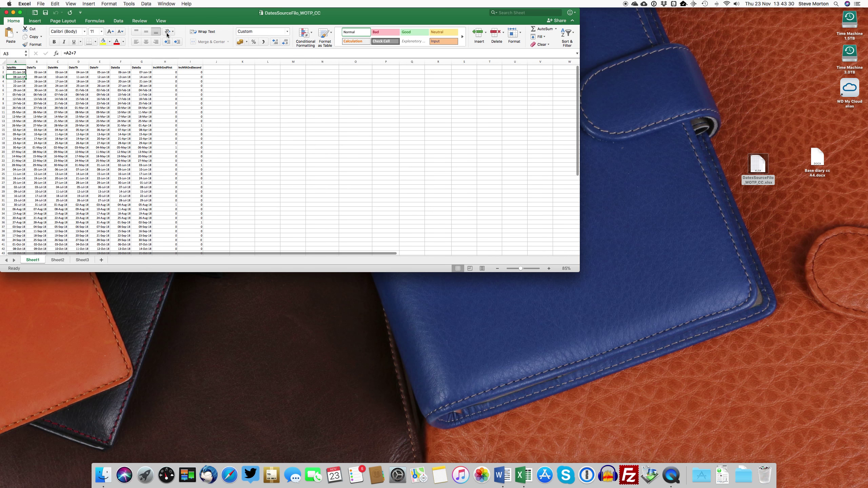
left_click_drag(177, 15, 253, 94)
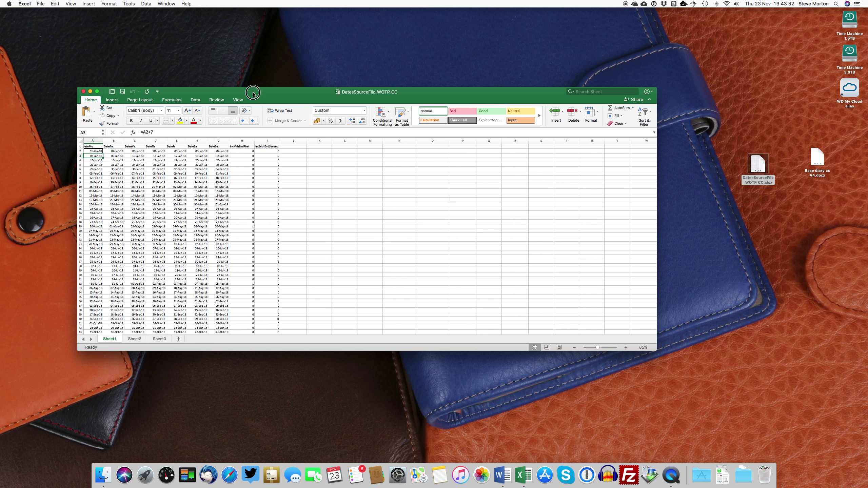
double_click(94, 152)
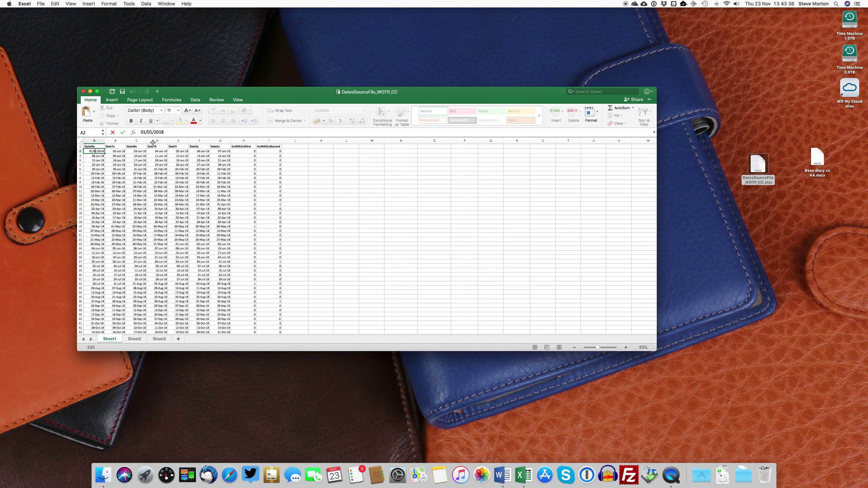
scroll(107, 158, "down", 5)
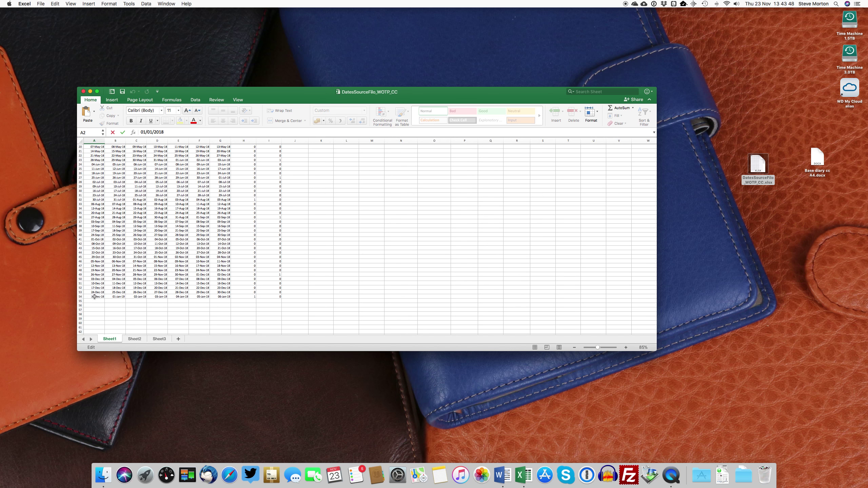
scroll(96, 289, "up", 6)
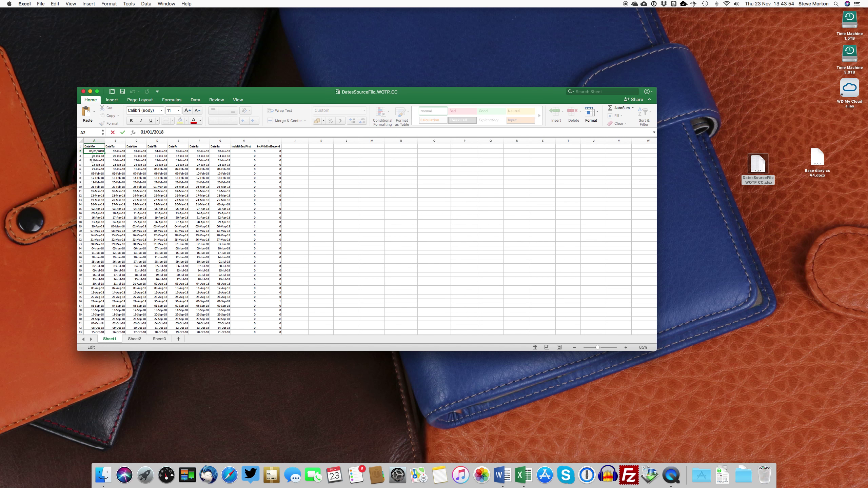
scroll(95, 283, "down", 5)
scroll(95, 281, "down", 4)
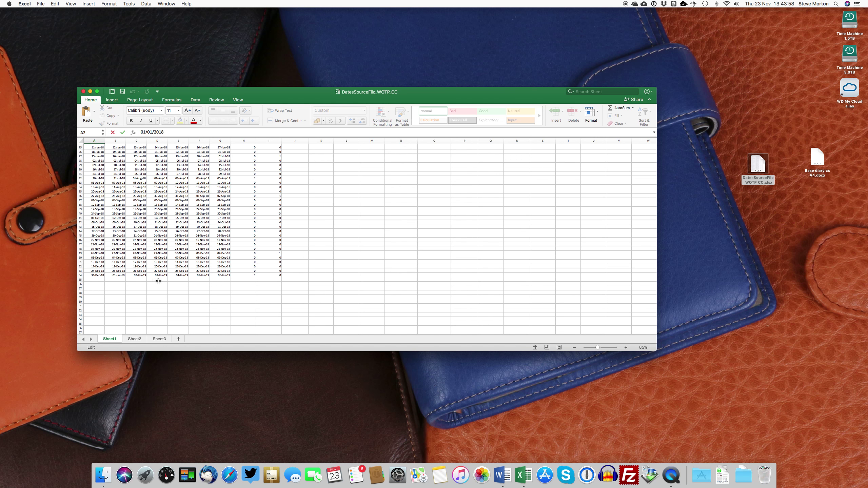
scroll(158, 281, "up", 9)
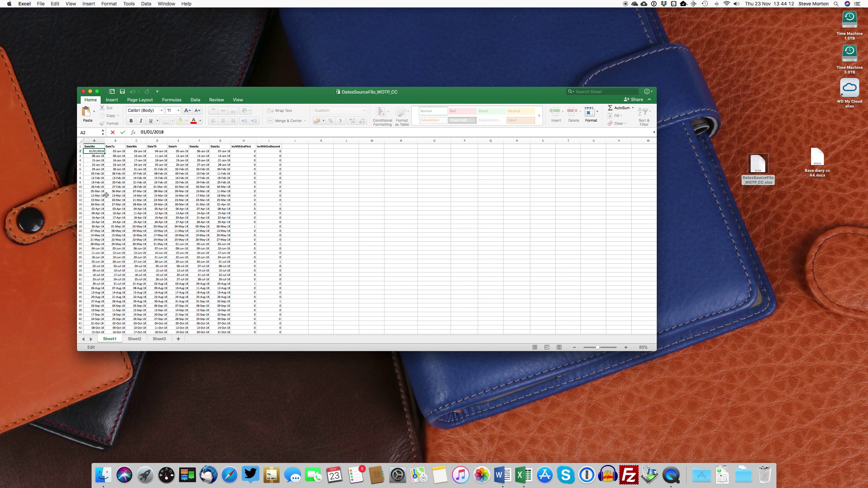
Change cell A2's start date to 25/12/2017 and scroll to check the recalculated weeks
key("BackSpace")
type("25")
key("Left")
key("Left")
key("BackSpace")
key("Delete")
type("2")
key("BackSpace")
key("Return")
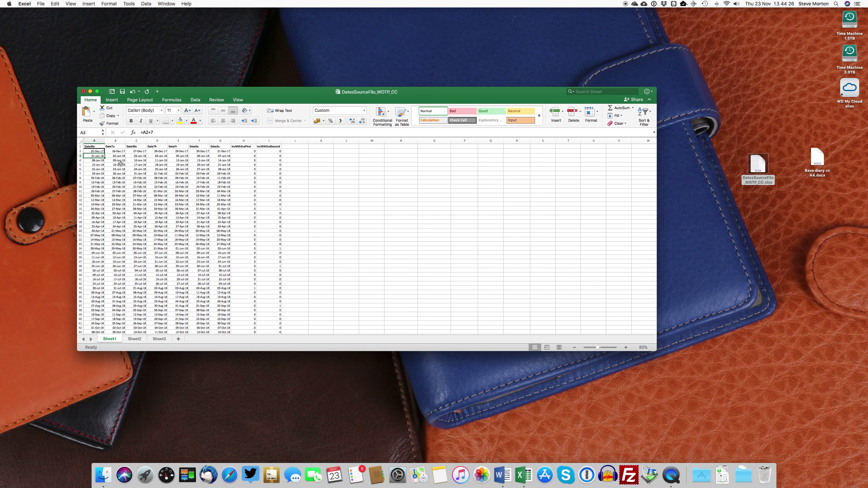
scroll(98, 247, "down", 8)
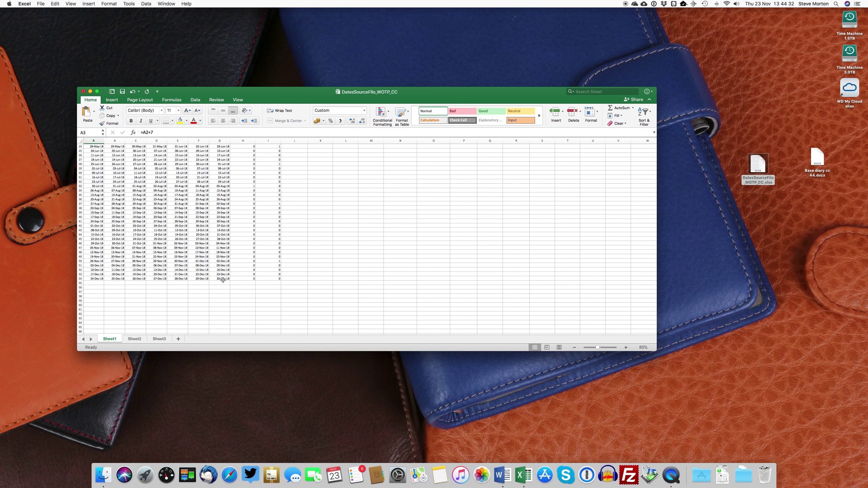
scroll(209, 278, "up", 8)
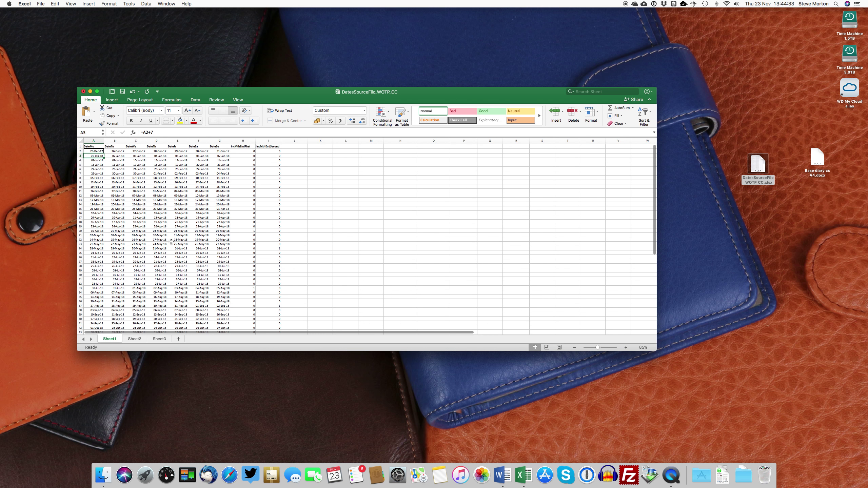
Set cell A2 back to 01/1/2018 so the weeks start Monday 1 January 2018
left_click(97, 152)
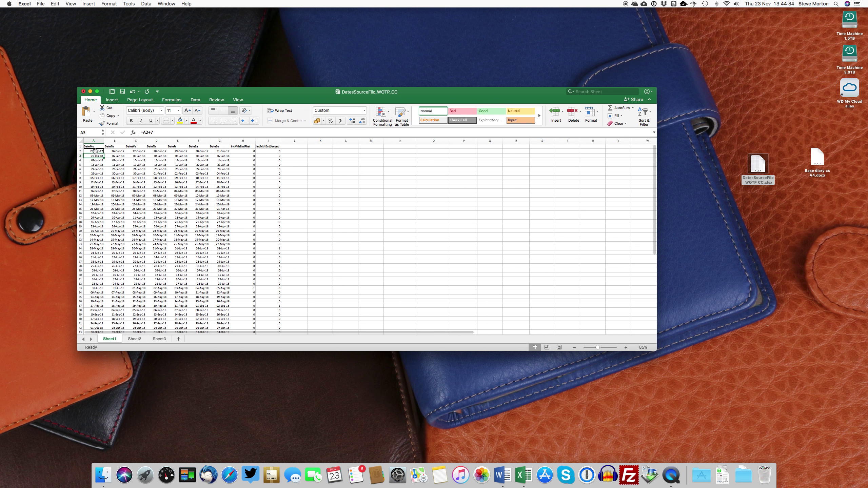
double_click(142, 133)
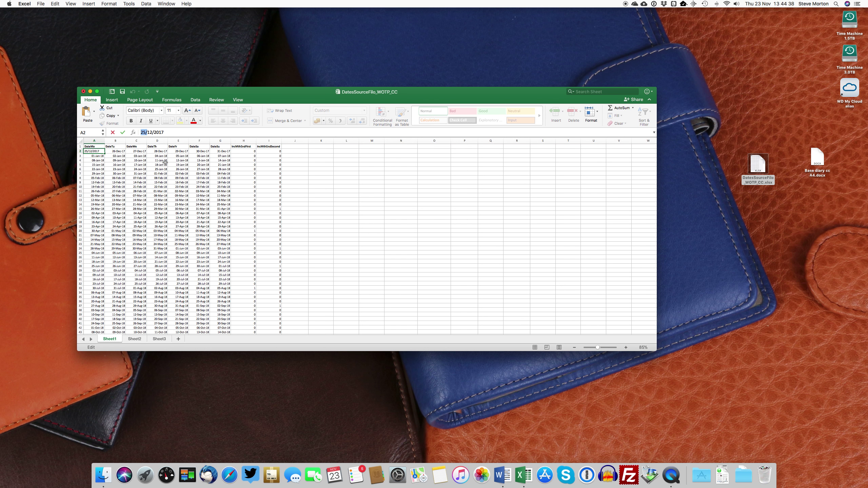
type("011/")
key("BackSpace")
key("Delete")
type("0")
key("Delete")
type("1")
key("BackSpace")
type("8")
key("Return")
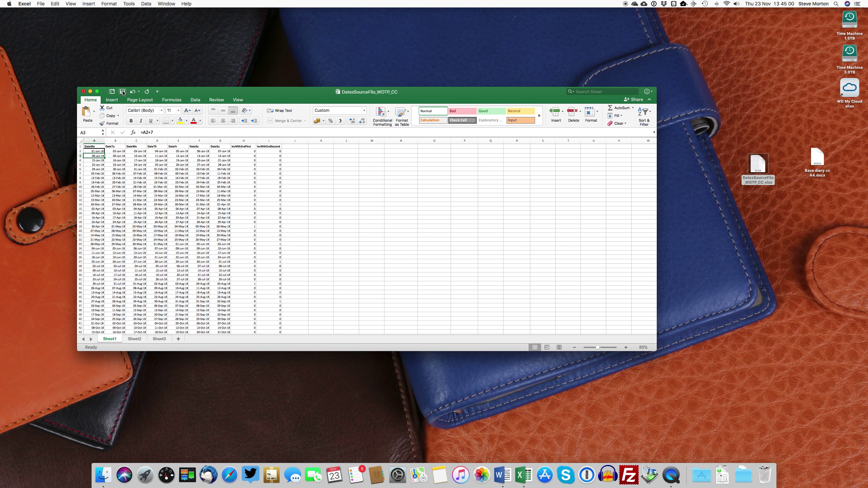
Close the dates workbook and open Base diary cc A4.docx, accepting Sheet1 as its data source
left_click(83, 92)
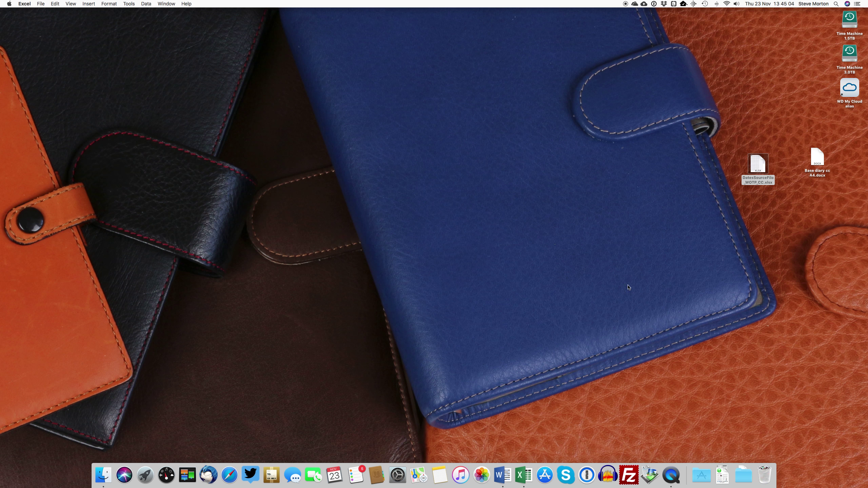
left_click_drag(761, 161, 824, 202)
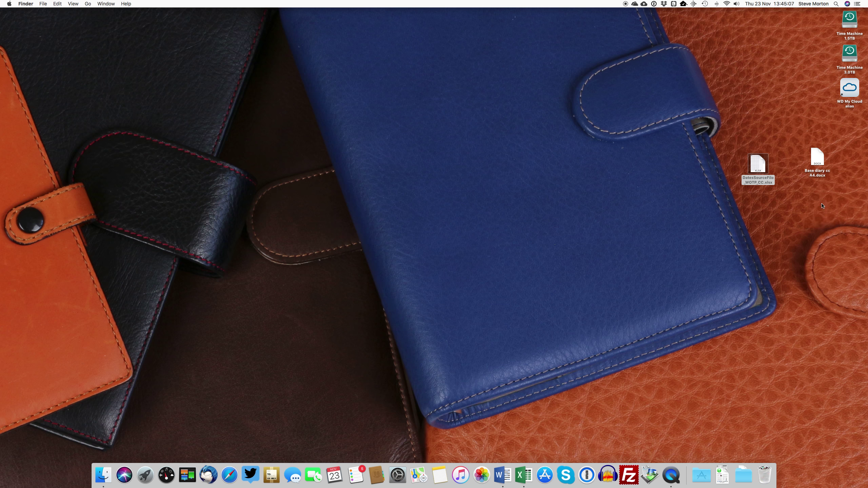
double_click(816, 162)
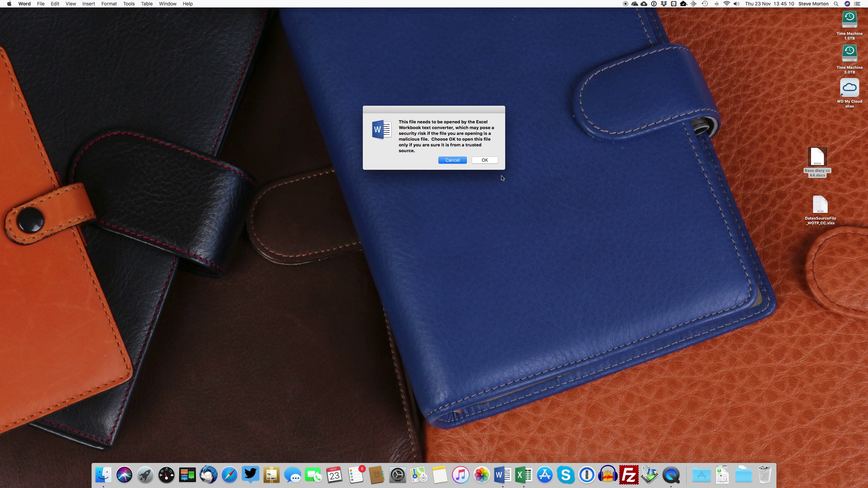
left_click(485, 161)
key("Return")
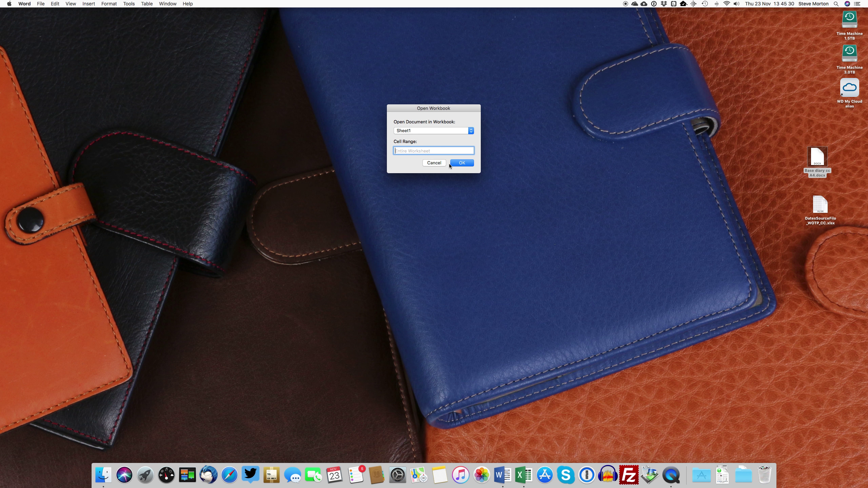
left_click(461, 163)
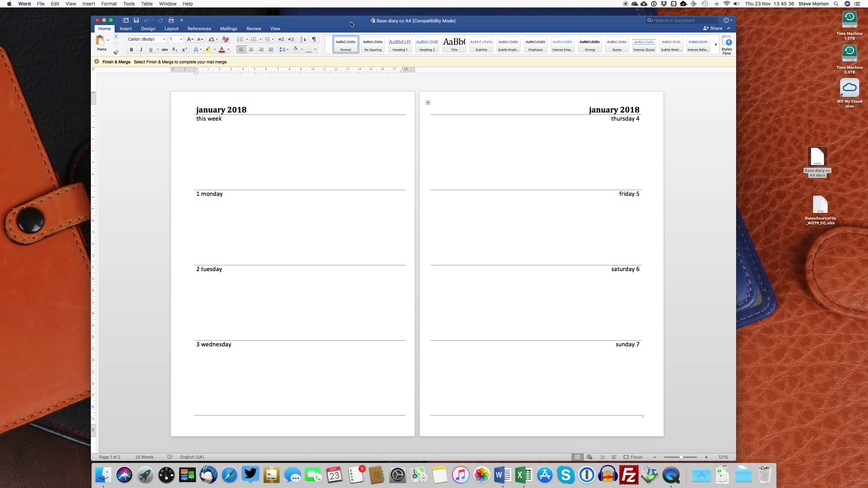
Reposition and widen the Word window, then bring up the Mailings tools previewing record 1
left_click_drag(343, 22, 341, 14)
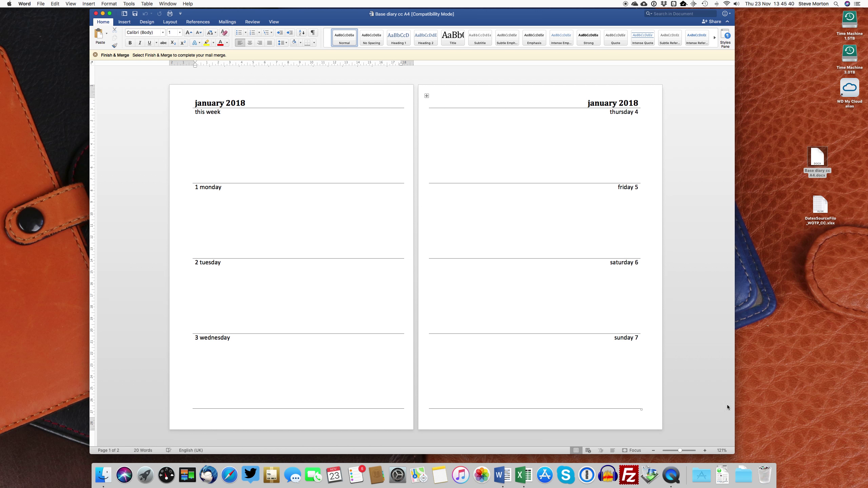
left_click_drag(735, 405, 778, 410)
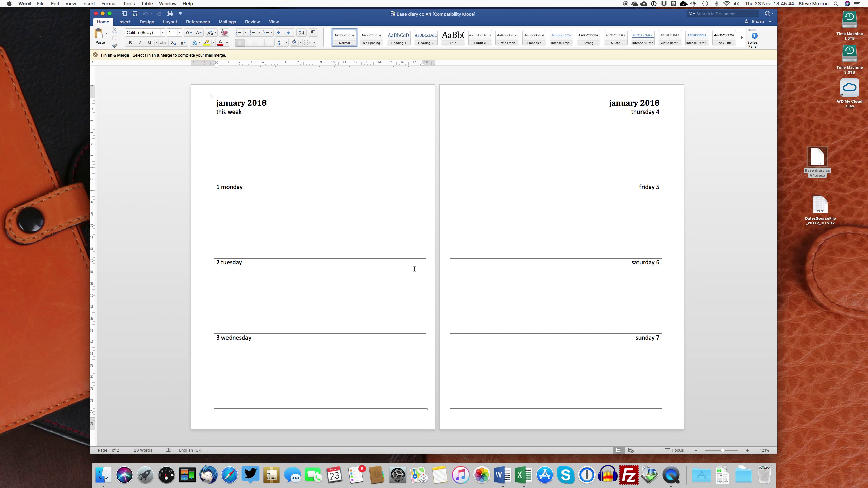
left_click(228, 23)
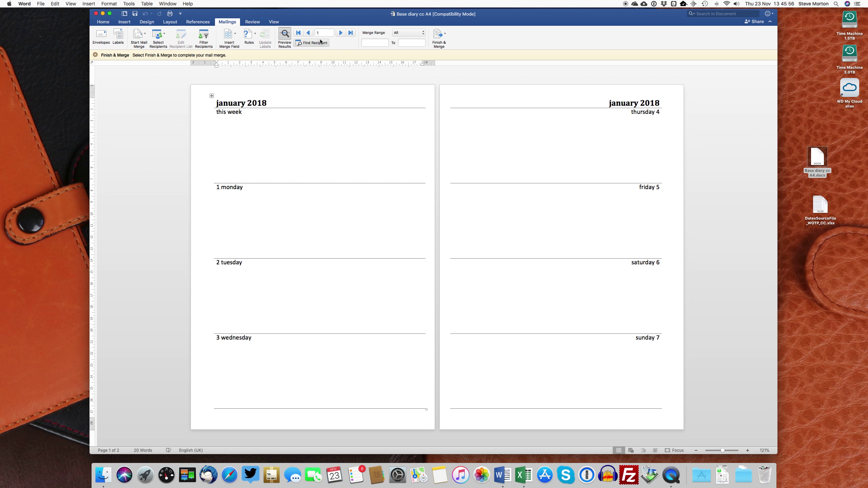
Step the merge preview through the January 2018 weeks, entering record number 3
left_click(340, 33)
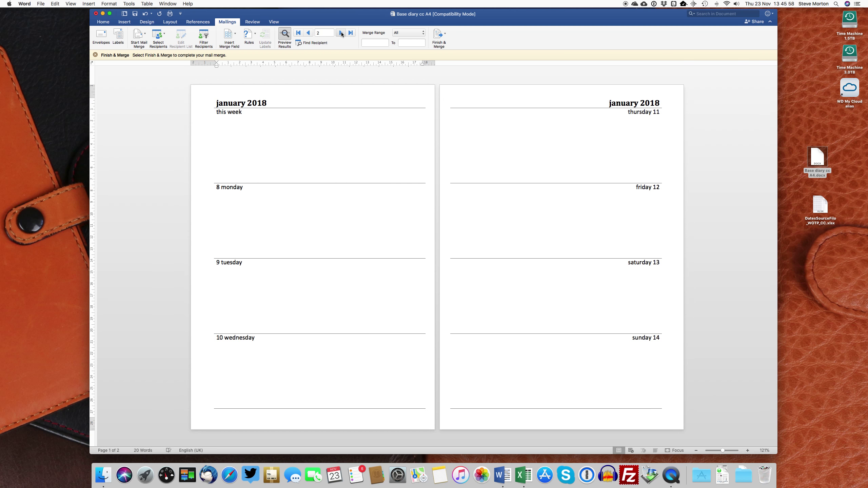
left_click(342, 32)
left_click(341, 33)
left_click(341, 33)
left_click(324, 34)
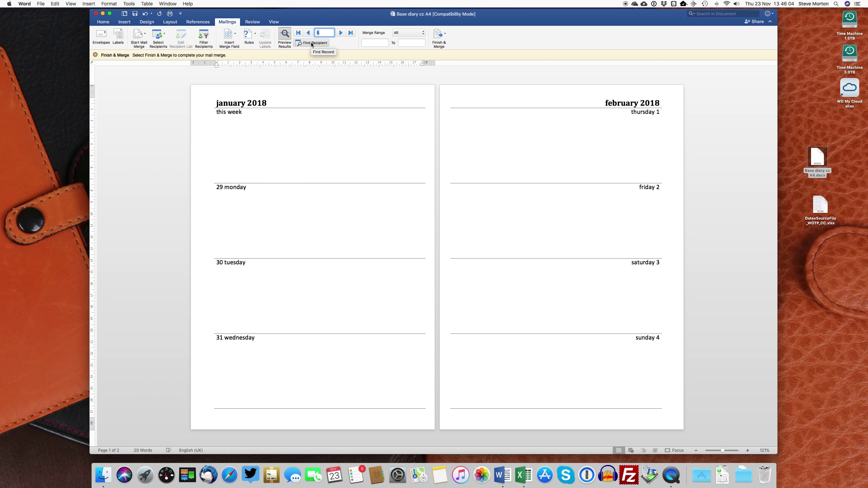
type("38")
Advance the preview week by week from February 5–11 to November 2018, then return to the first record
left_click(340, 33)
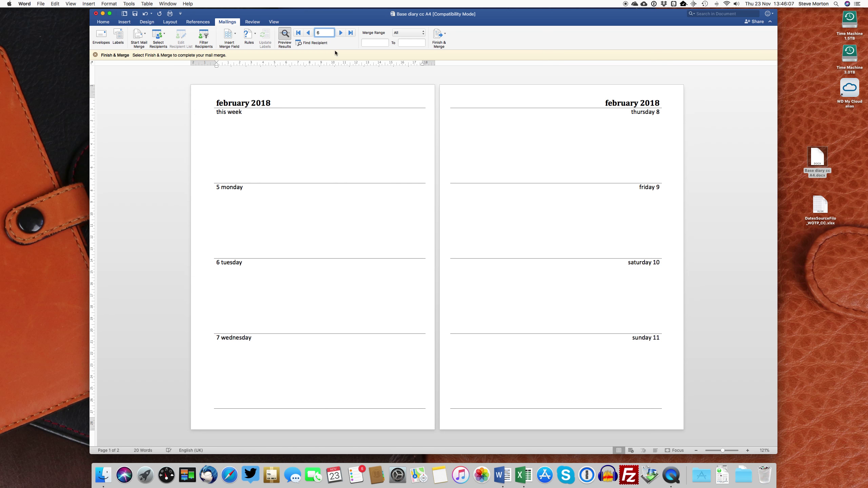
left_click(340, 32)
left_click(341, 33)
left_click(341, 33)
left_click(341, 33)
left_click(341, 32)
left_click(341, 33)
left_click(341, 33)
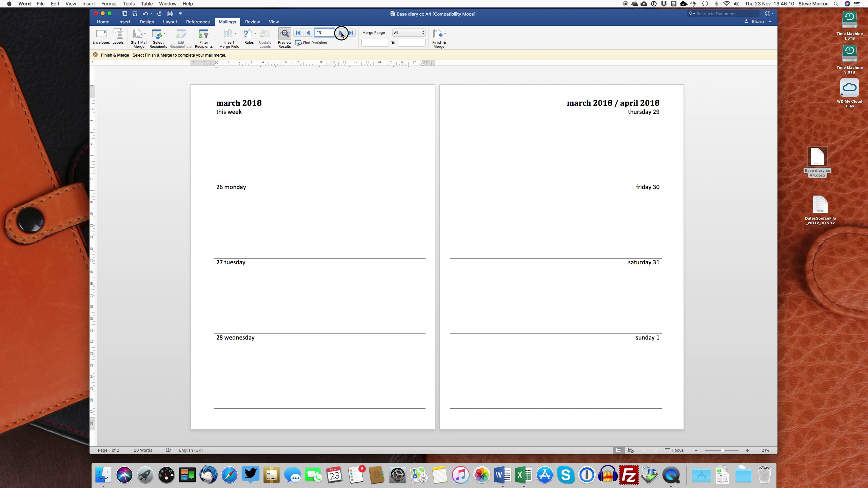
left_click(341, 33)
left_click(341, 32)
left_click(341, 32)
left_click(341, 33)
left_click(341, 32)
left_click(341, 32)
left_click(342, 33)
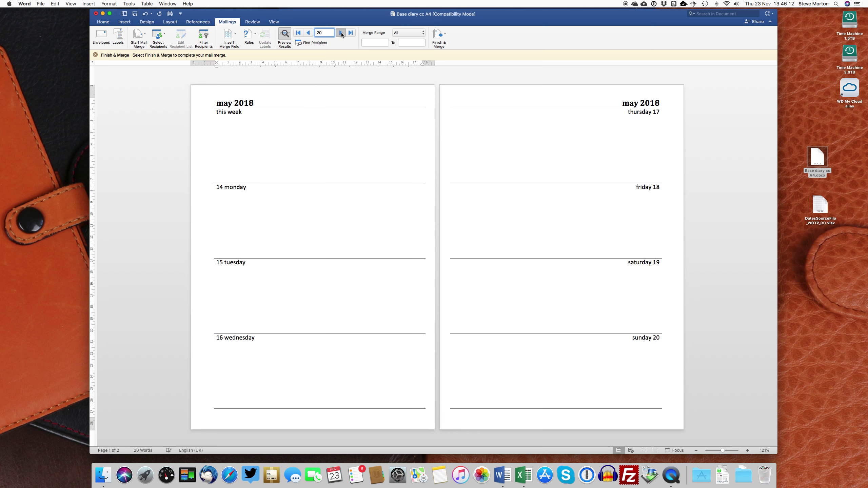
left_click(342, 33)
left_click(342, 33)
left_click(342, 33)
left_click(341, 32)
left_click(341, 33)
left_click(341, 32)
left_click(341, 33)
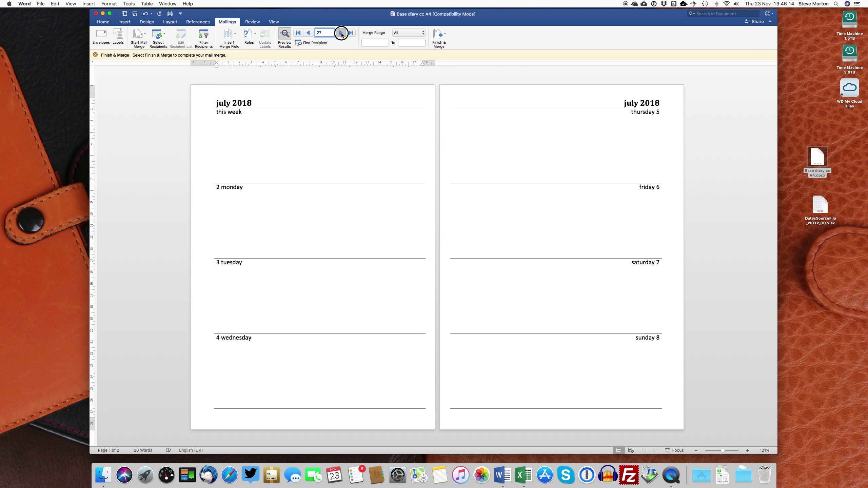
left_click(342, 33)
left_click(341, 32)
left_click(342, 32)
left_click(341, 32)
left_click(341, 32)
left_click(341, 33)
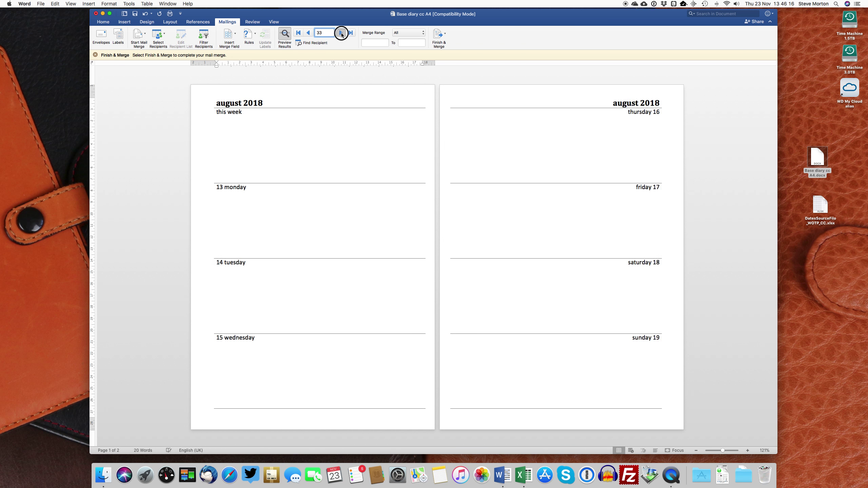
left_click(341, 33)
left_click(341, 32)
left_click(341, 32)
left_click(341, 32)
left_click(341, 32)
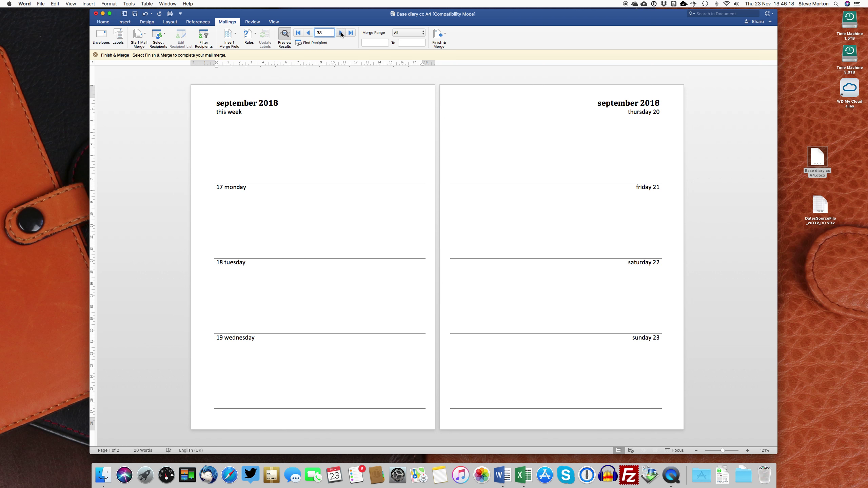
left_click(341, 32)
left_click(341, 32)
left_click(341, 32)
left_click(341, 32)
left_click(342, 33)
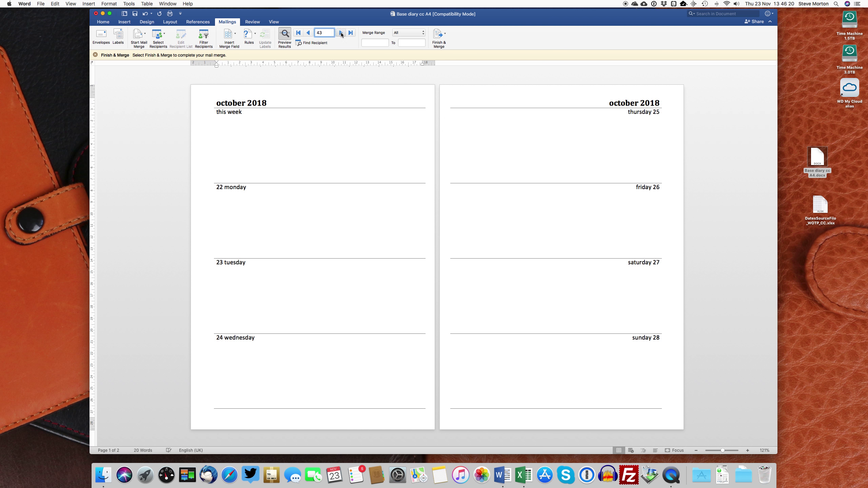
left_click(341, 33)
left_click(341, 32)
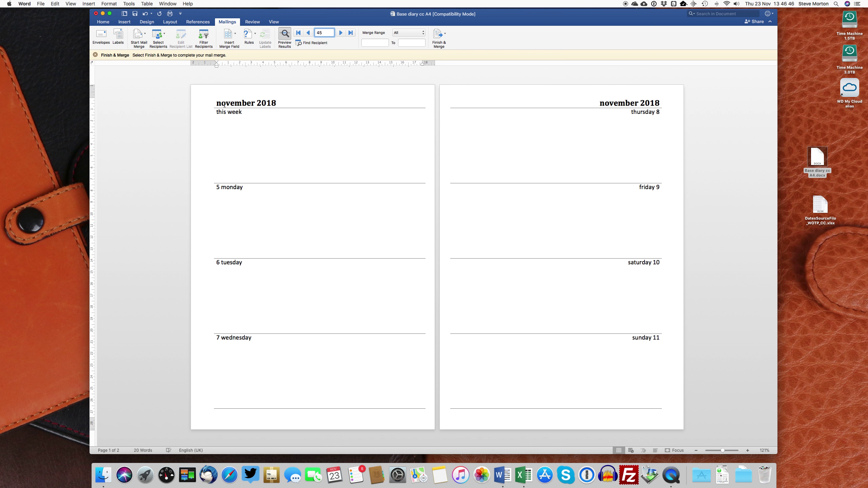
left_click(299, 33)
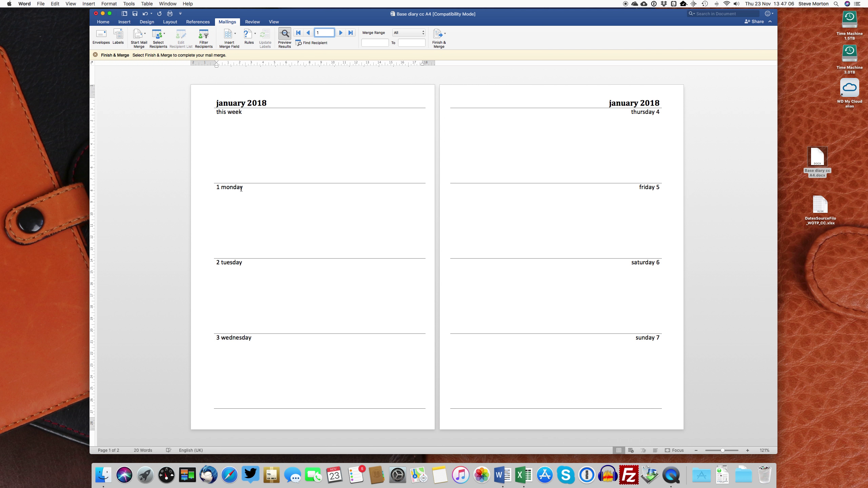
Toggle the 1 monday date to its field code, MERGEFIELD DateMo \@ "d DDDD" \*lower
triple_click(226, 187)
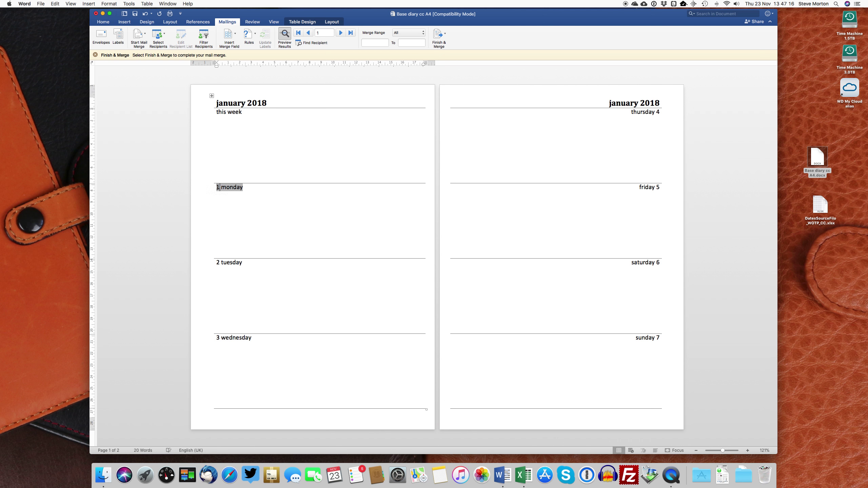
left_click_drag(222, 187, 242, 187)
right_click(234, 188)
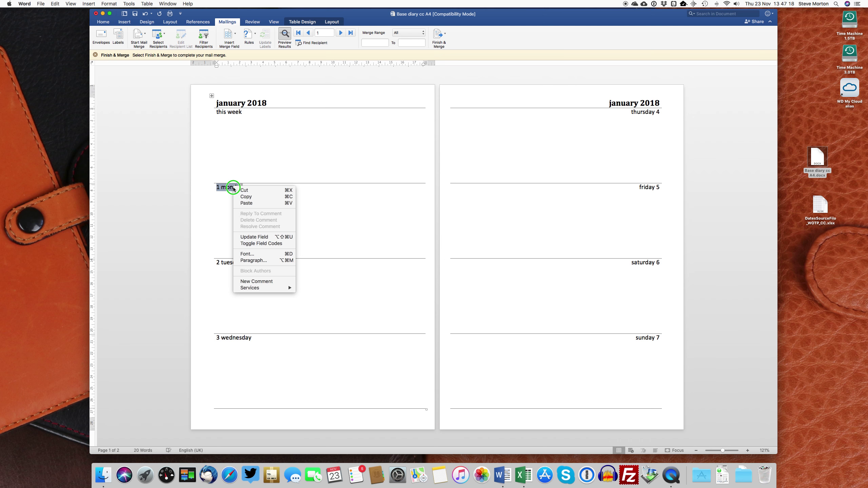
left_click(245, 243)
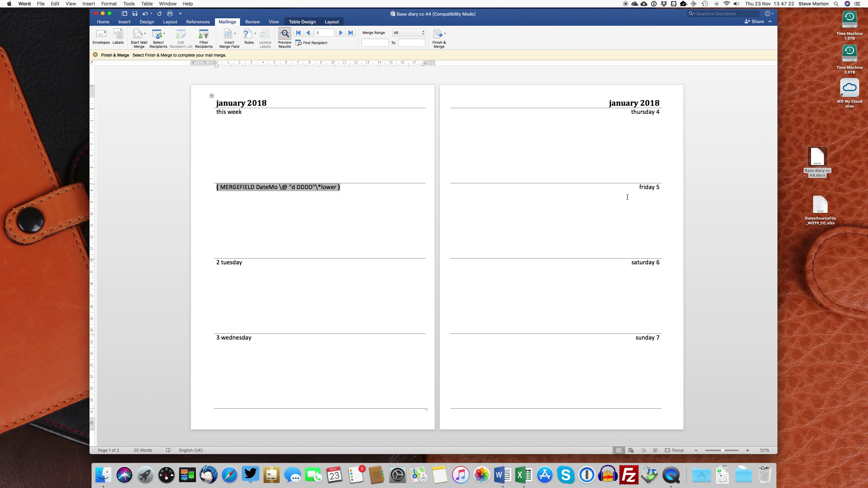
Toggle the friday 5 date to its field code, MERGEFIELD DateFr \@ "DDDD d" \*lower
left_click_drag(639, 187, 658, 188)
right_click(656, 188)
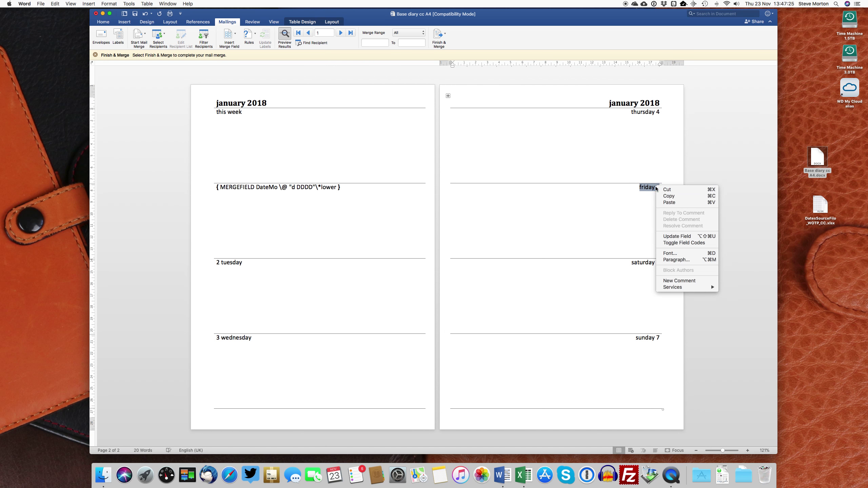
left_click(661, 244)
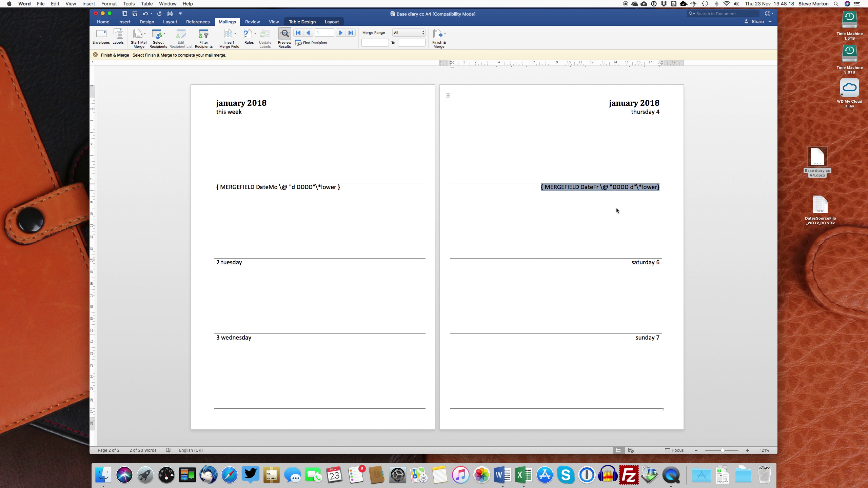
Toggle the Friday and Monday field codes back to show friday 5 and 1 monday
right_click(610, 187)
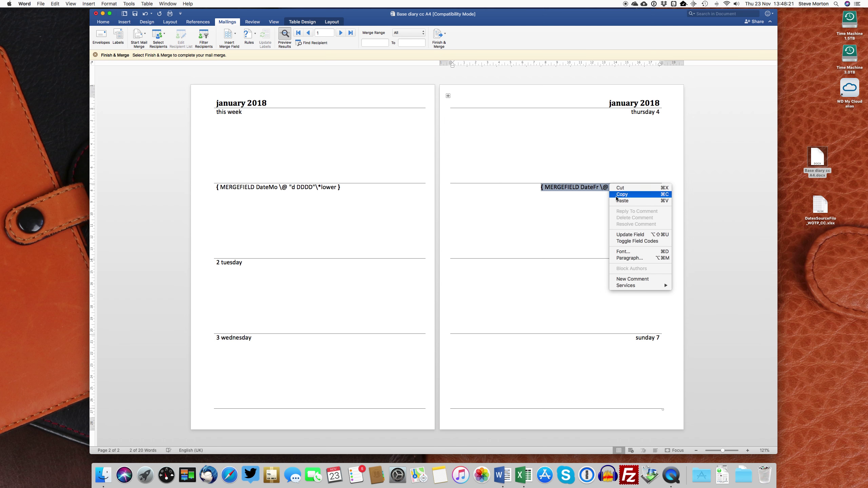
left_click(633, 241)
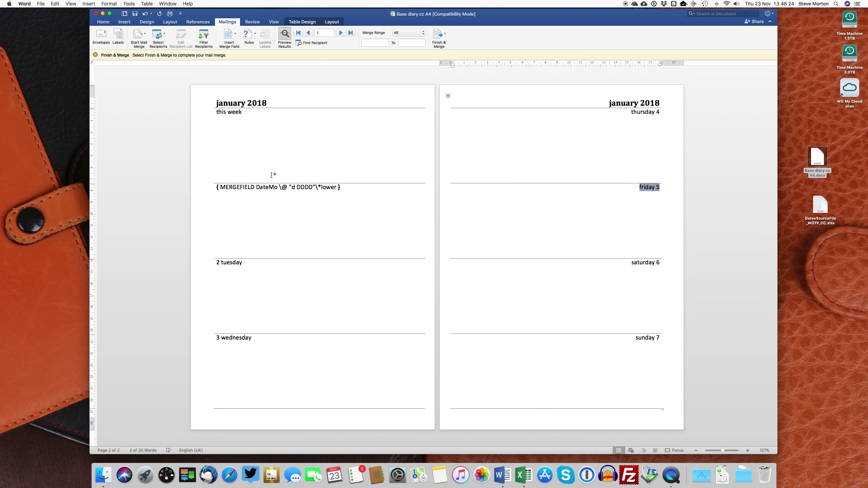
left_click(252, 188)
right_click(252, 188)
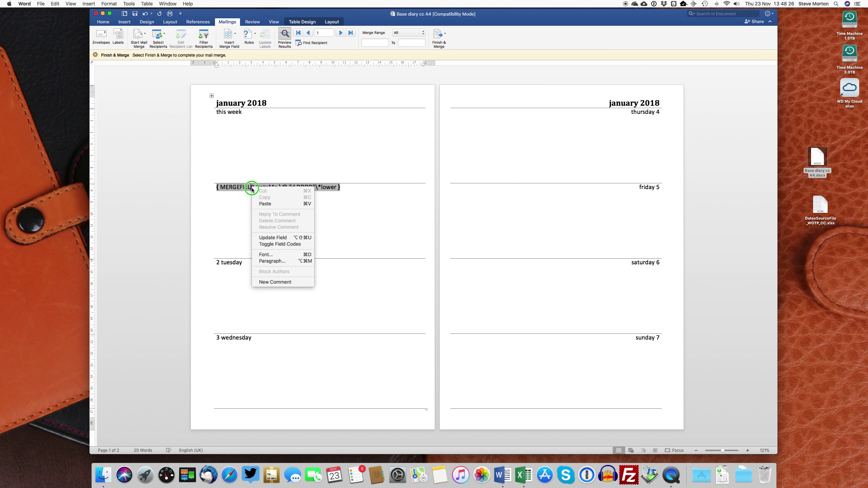
left_click(270, 245)
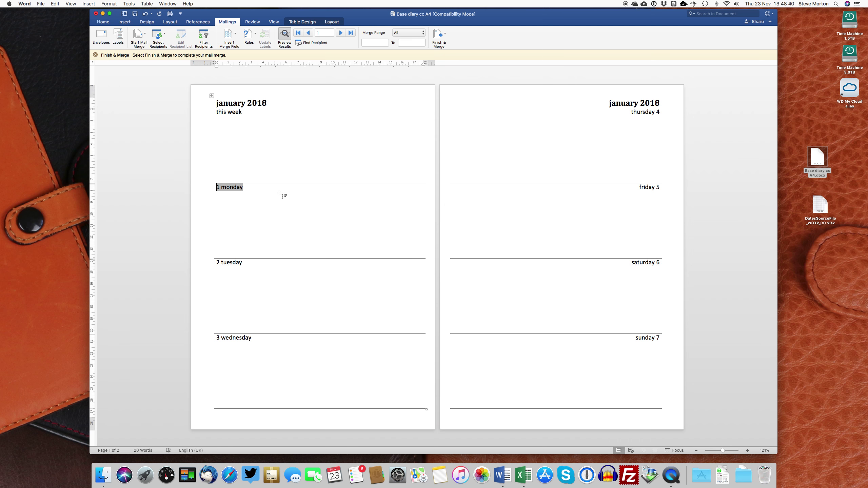
left_click(233, 104)
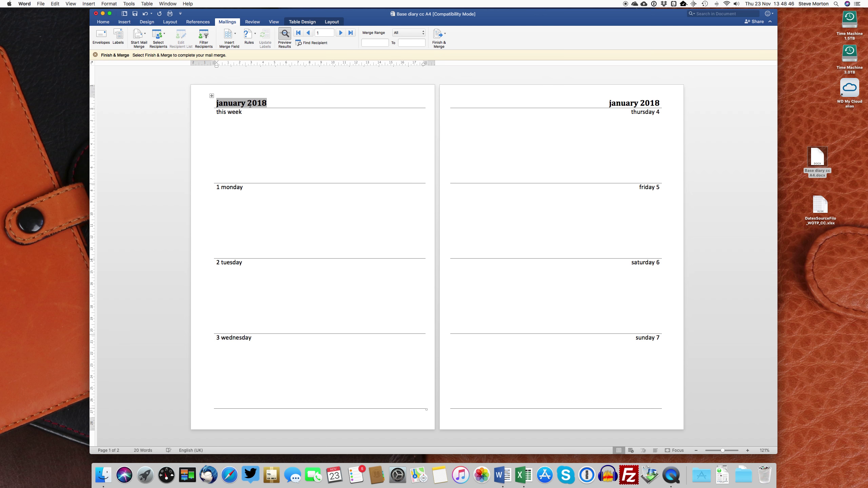
Inspect the heading's MERGEFIELD DateMo \@"MMMM yyyy" \*lower code, then restore january 2018
right_click(227, 103)
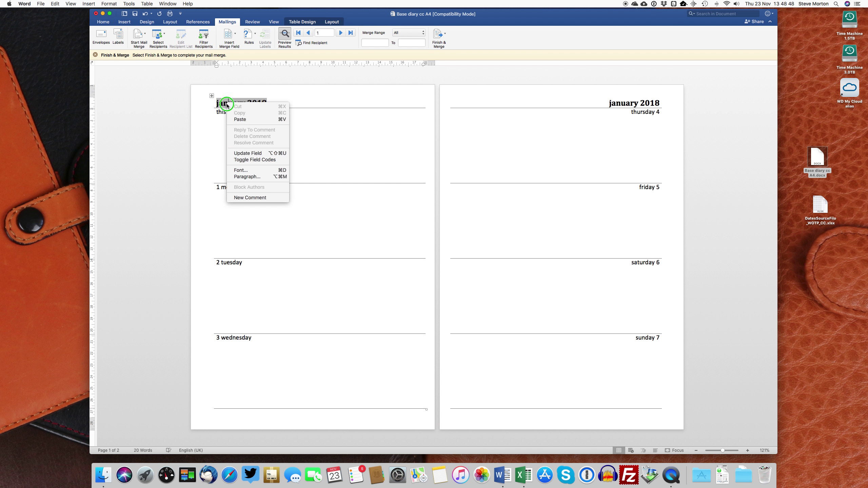
left_click(241, 161)
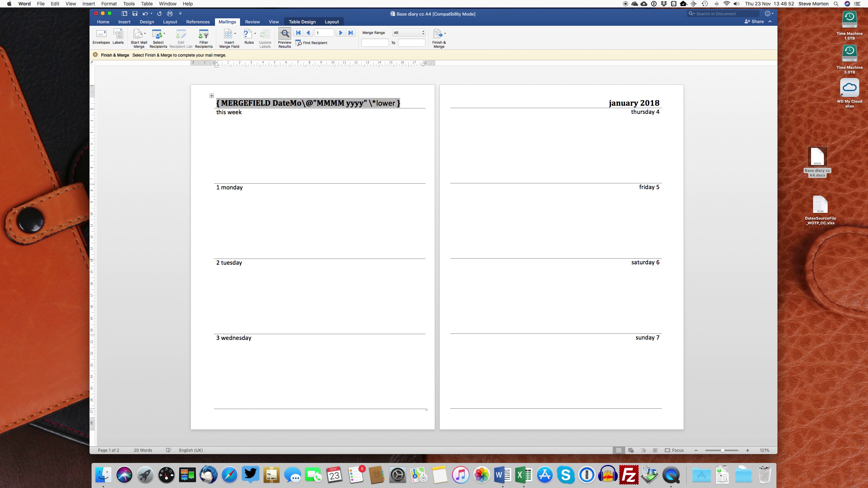
left_click(362, 104)
right_click(323, 102)
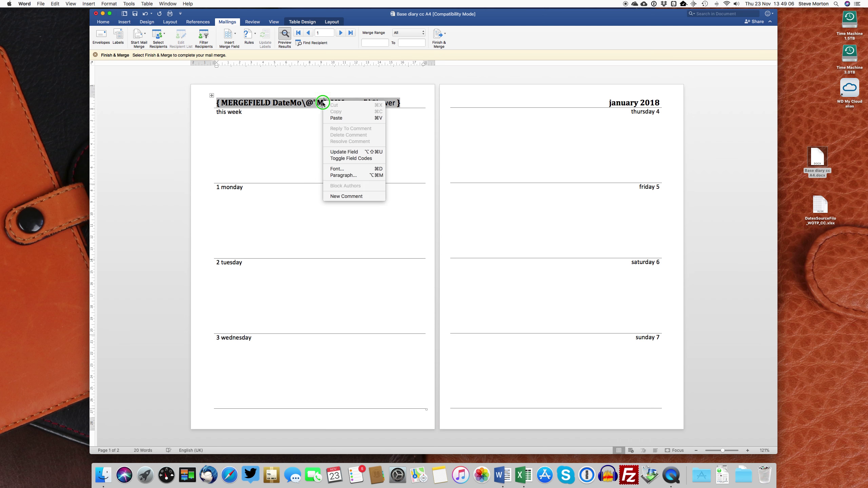
left_click(343, 158)
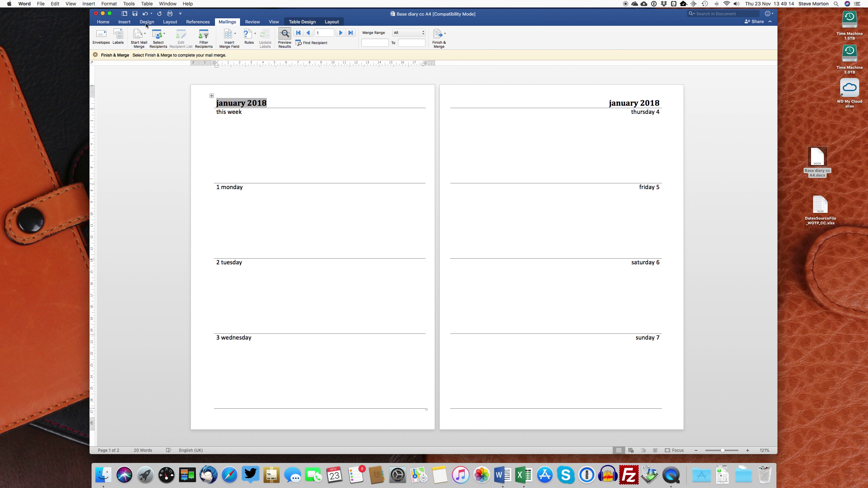
left_click(103, 22)
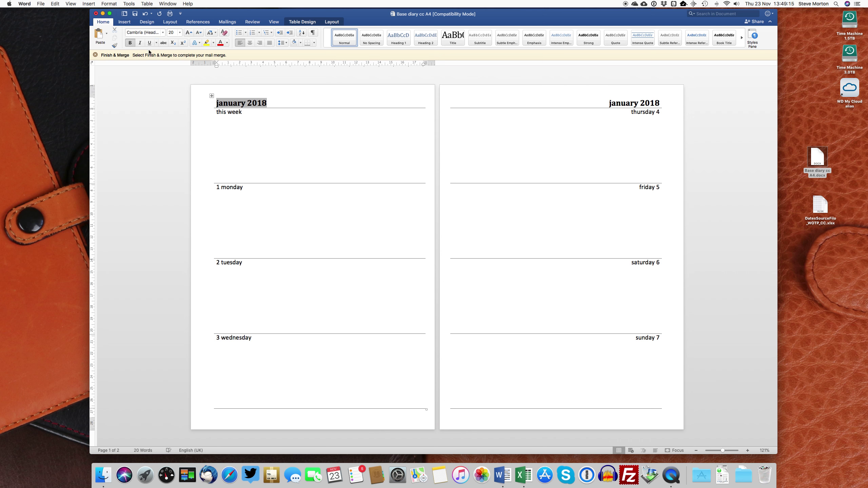
left_click(162, 32)
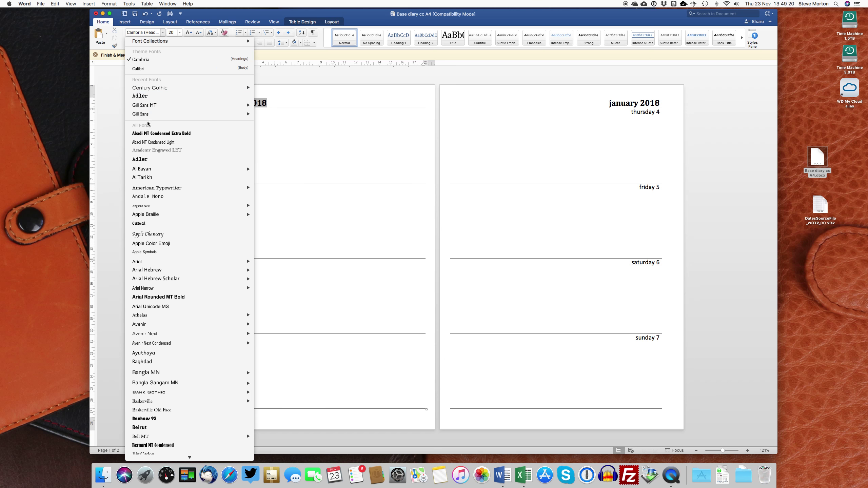
mouse_move(154, 106)
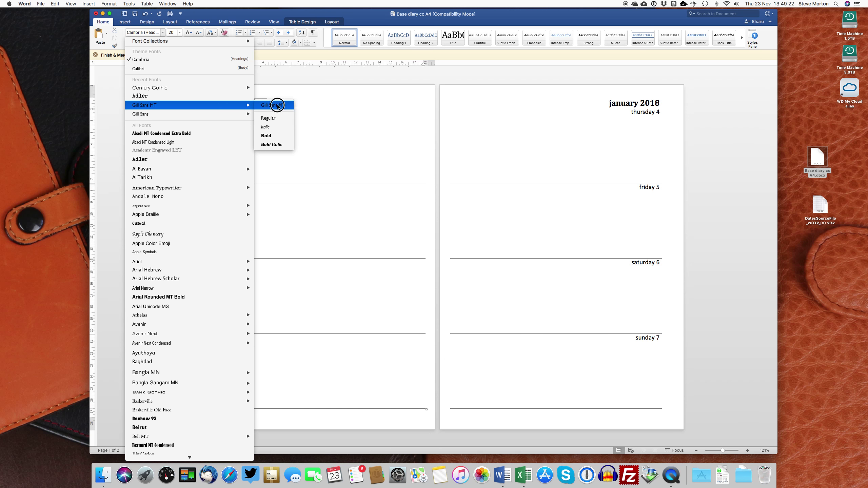
left_click(278, 106)
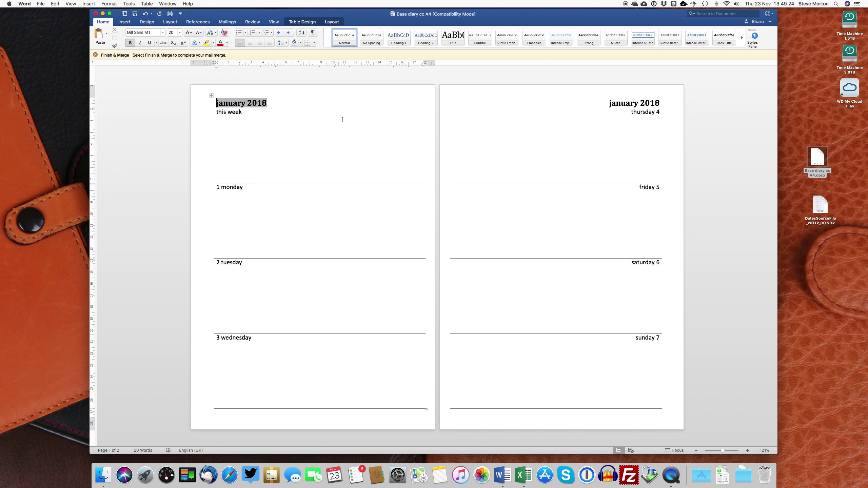
mouse_move(217, 103)
left_mouse_down()
mouse_move(261, 104)
mouse_move(210, 99)
left_mouse_up()
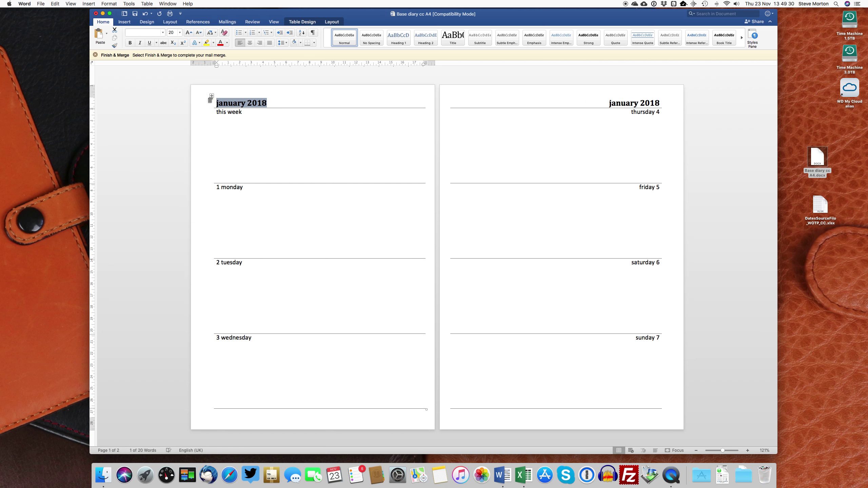
left_click(162, 32)
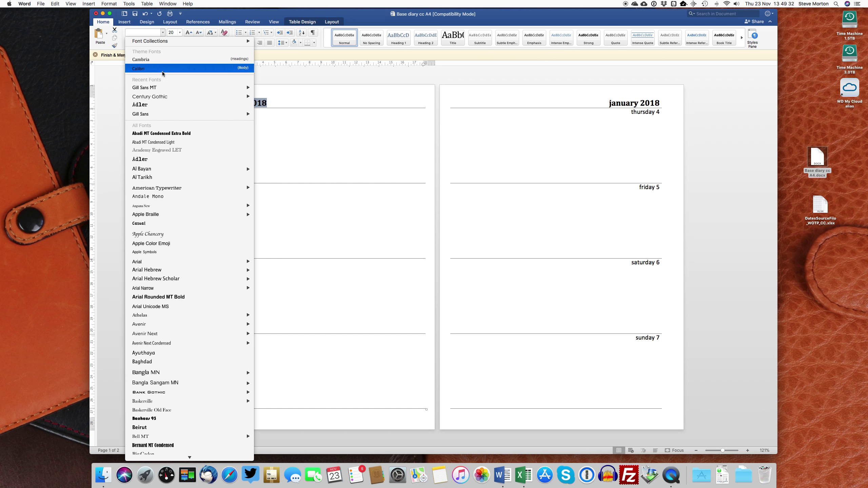
left_click(347, 143)
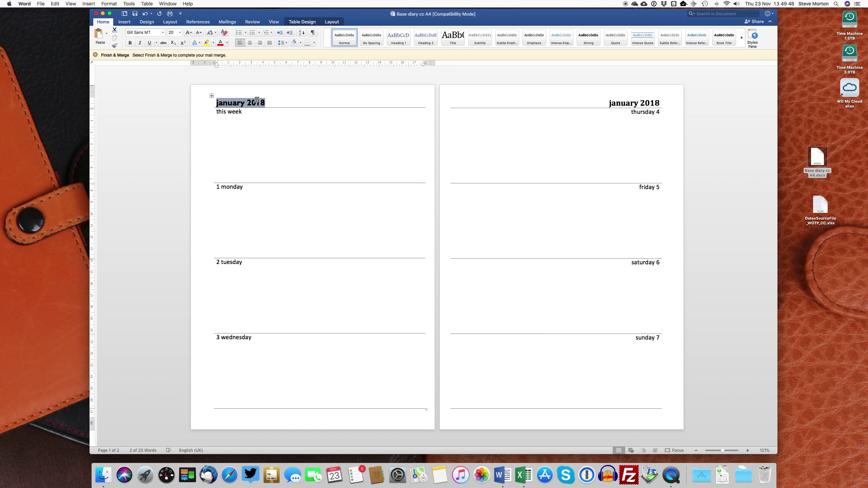
left_click(145, 13)
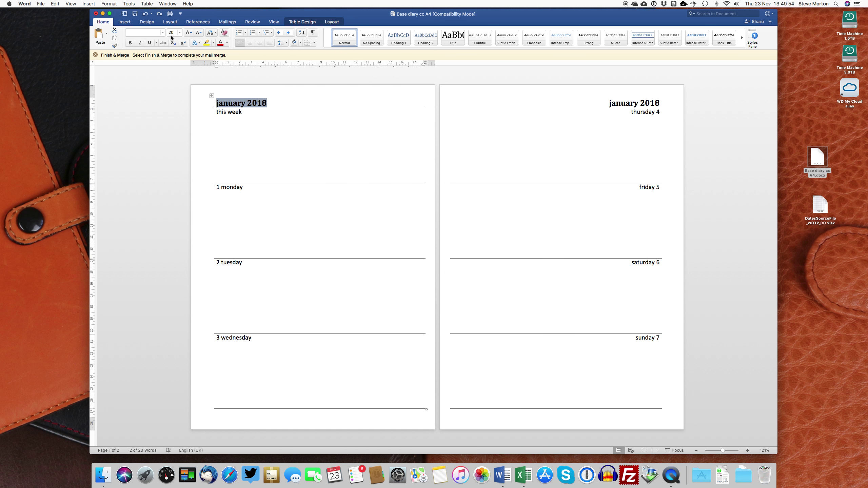
left_click(241, 132)
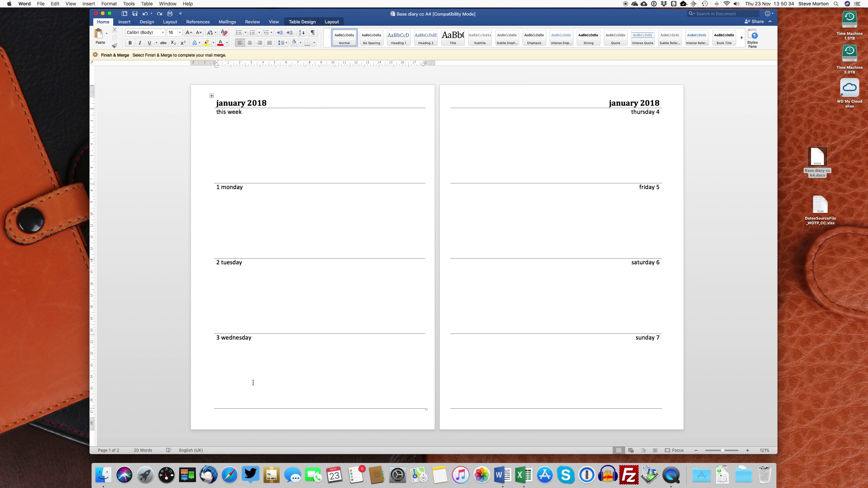
left_click(233, 339)
right_click(233, 338)
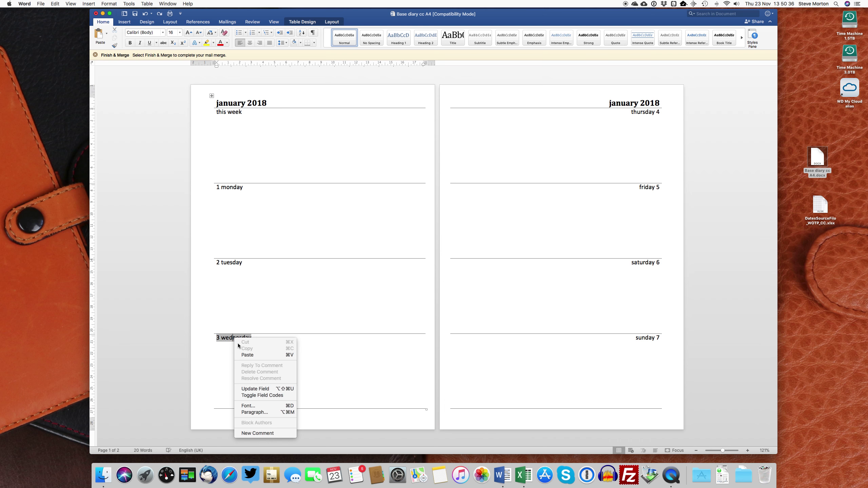
left_click(247, 397)
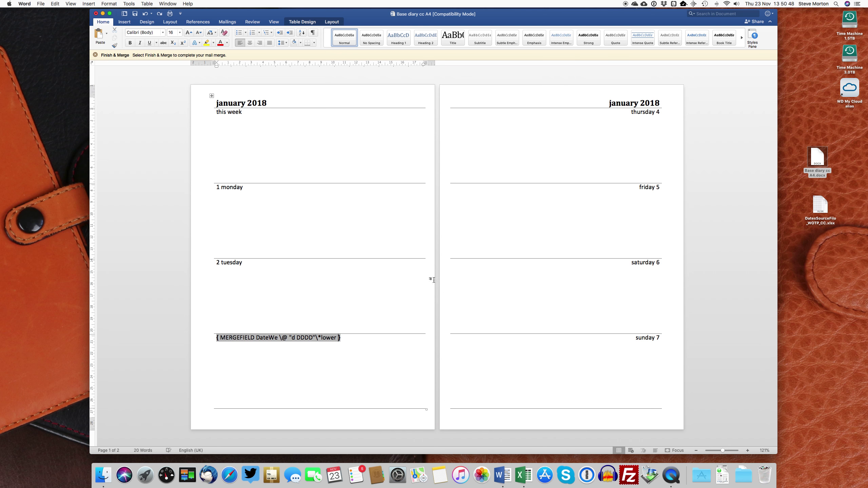
right_click(263, 341)
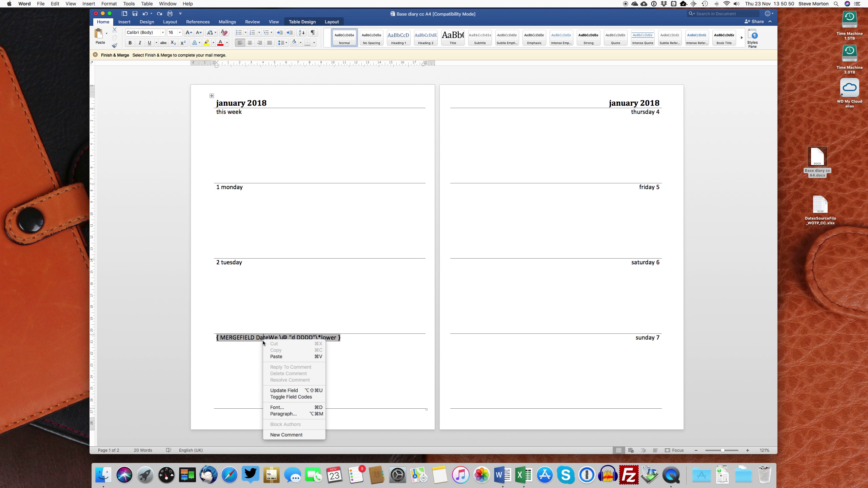
left_click(275, 398)
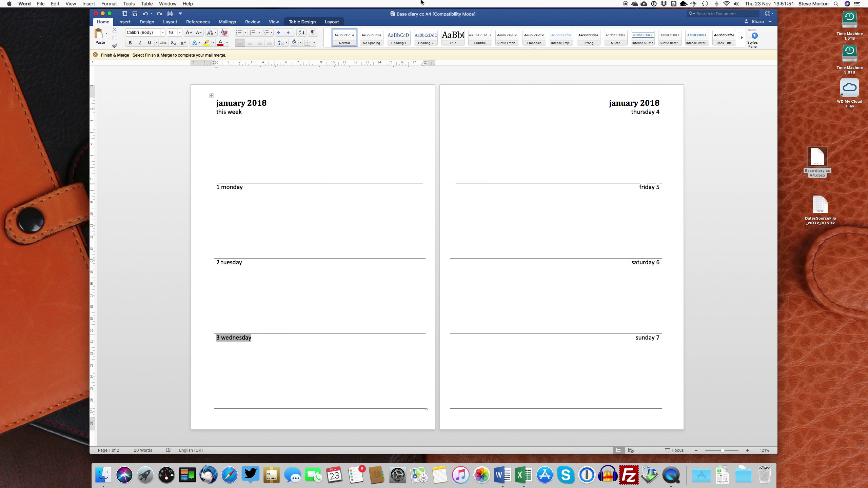
Toggle Preview Results off and on, then merge all records into a new document, Form Letters3
left_click(226, 22)
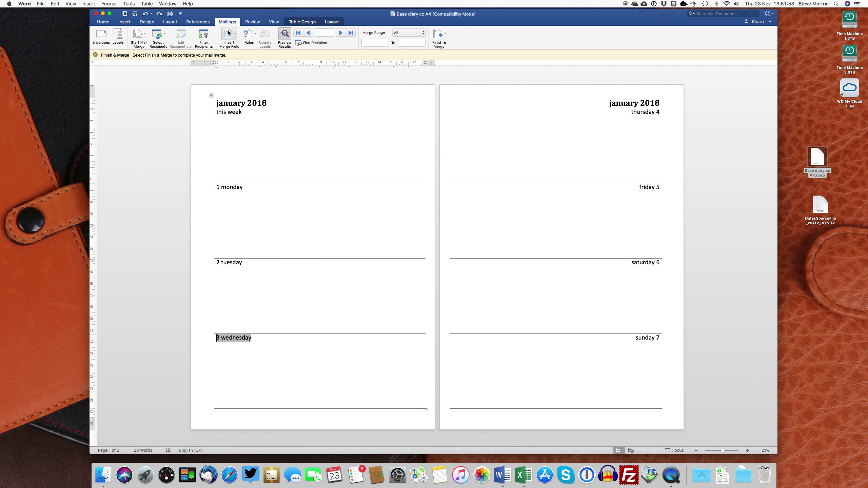
left_click(284, 33)
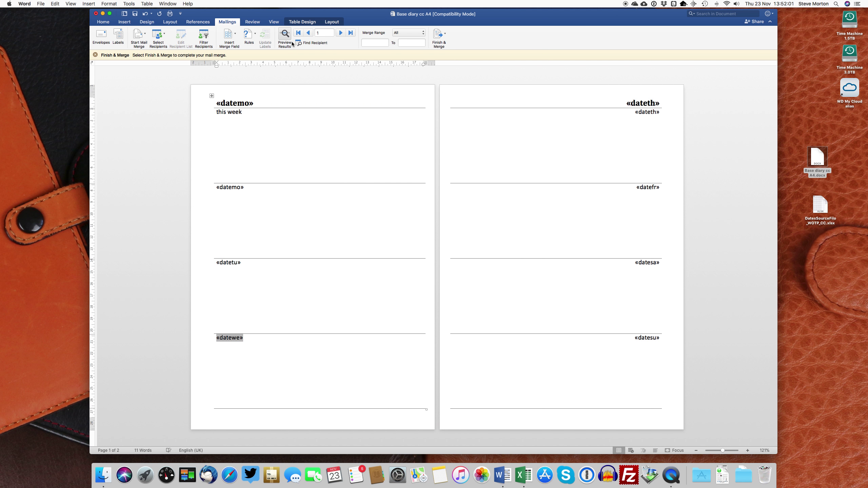
left_click(285, 33)
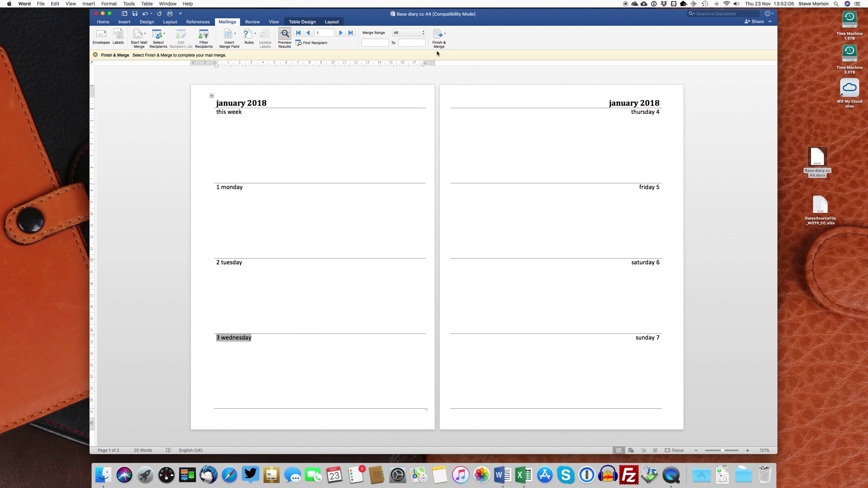
left_click(446, 35)
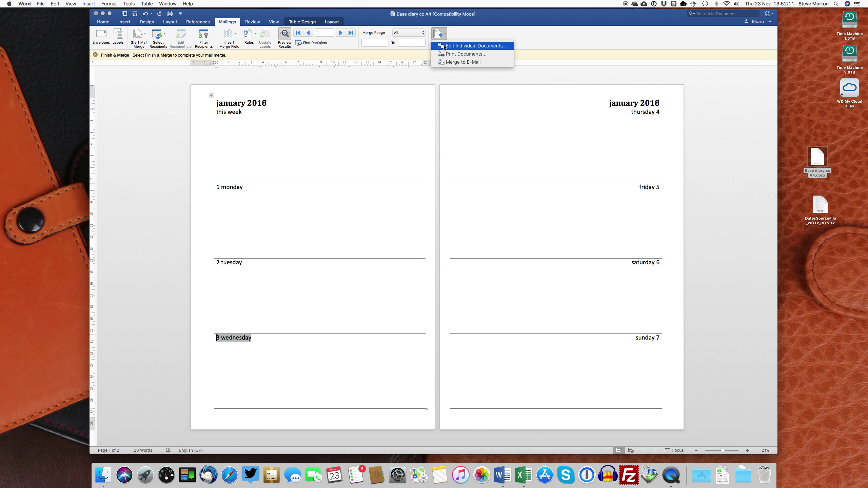
left_click(444, 47)
left_click(451, 47)
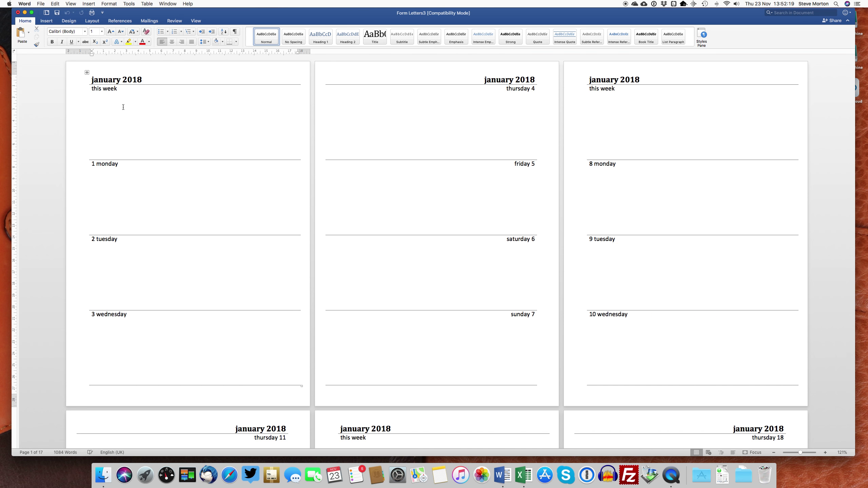
scroll(123, 107, "down", 6)
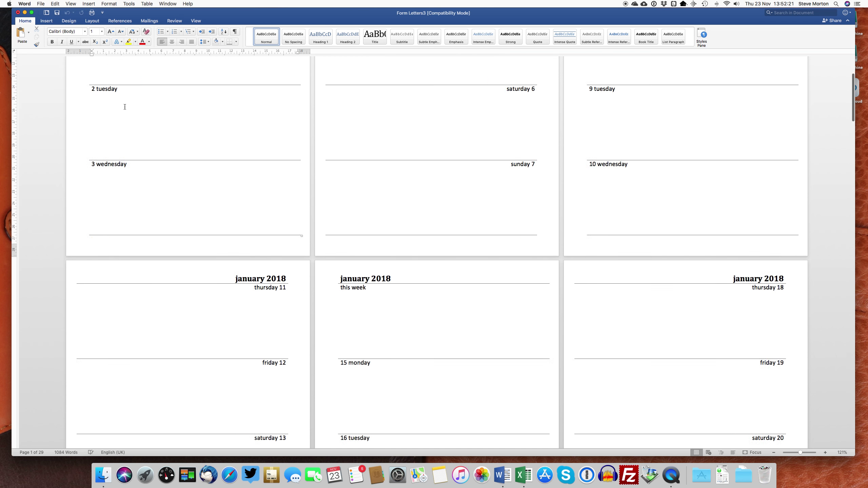
scroll(125, 107, "down", 20)
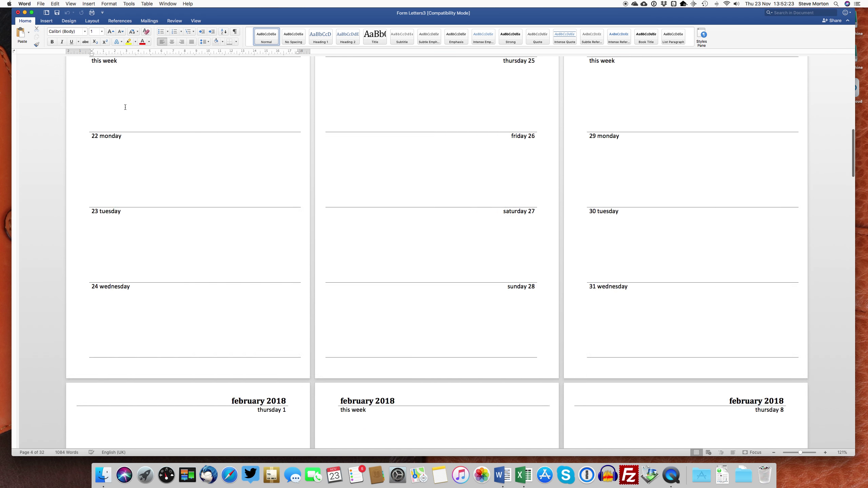
scroll(127, 109, "up", 20)
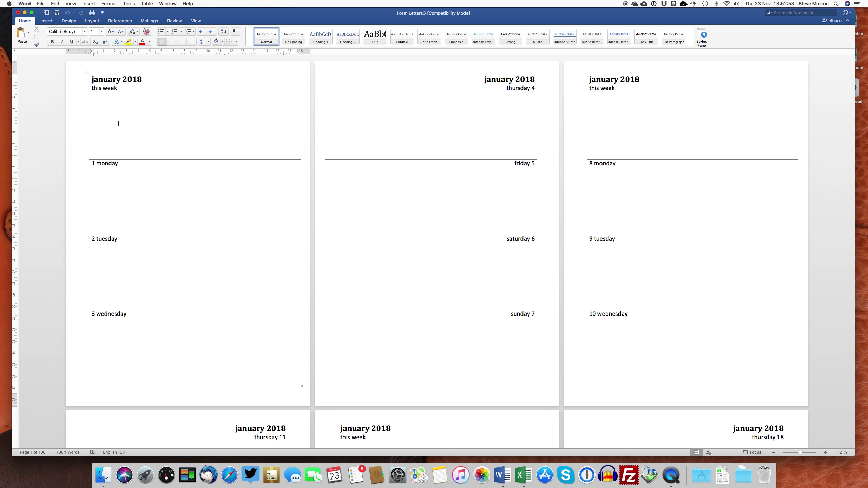
left_click(92, 79)
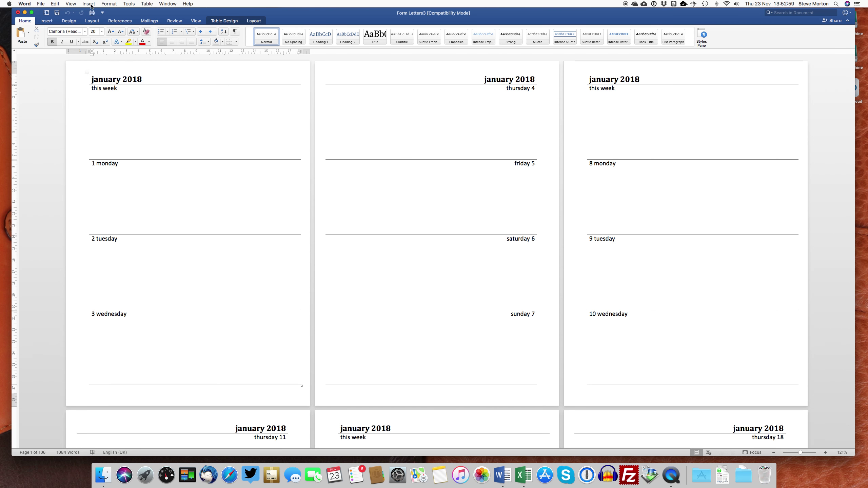
Insert a page break before the first January 2018 week and scroll to check the blank page
left_click(47, 21)
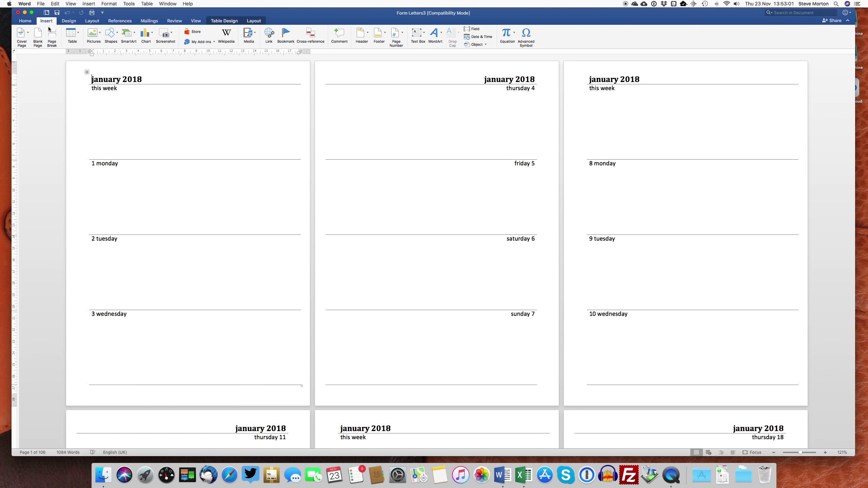
left_click(52, 35)
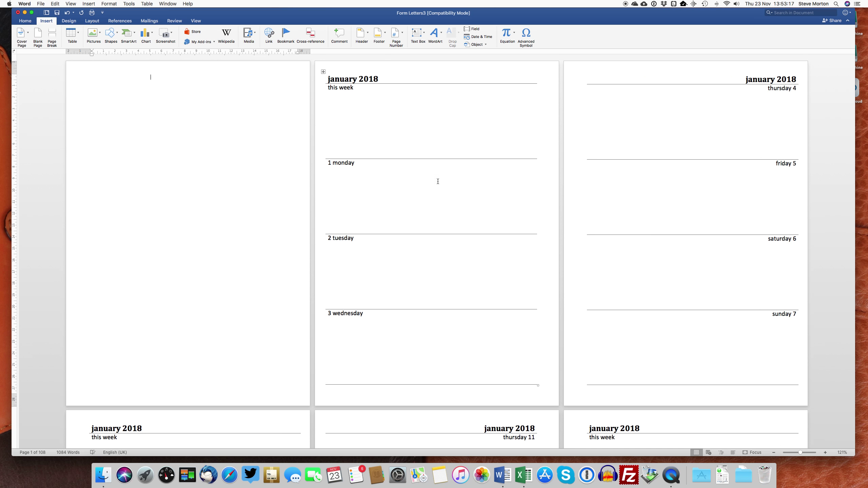
scroll(420, 183, "down", 20)
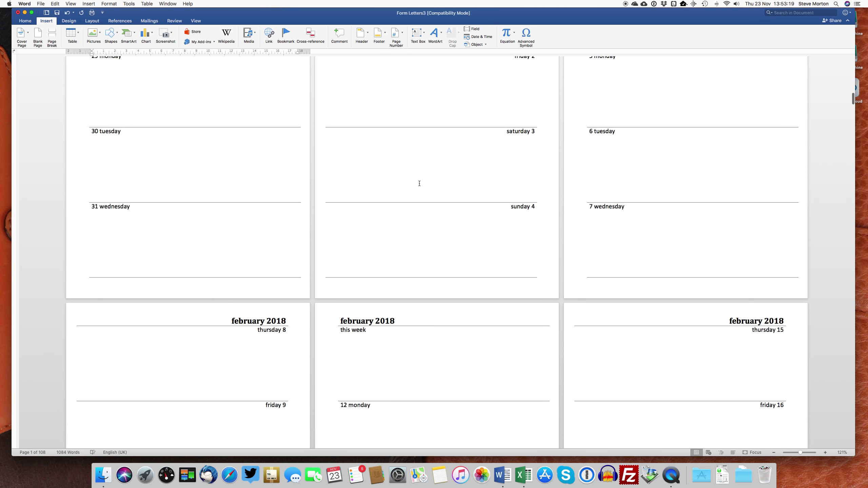
scroll(420, 183, "down", 20)
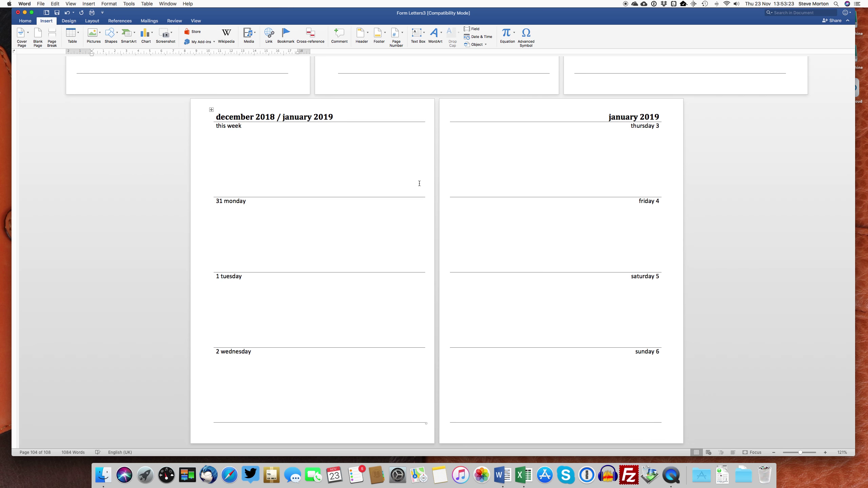
scroll(419, 184, "up", 20)
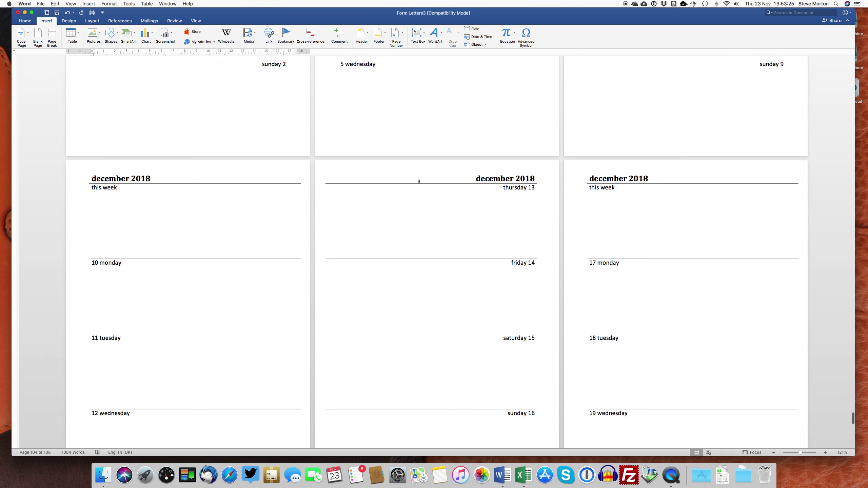
scroll(419, 184, "up", 20)
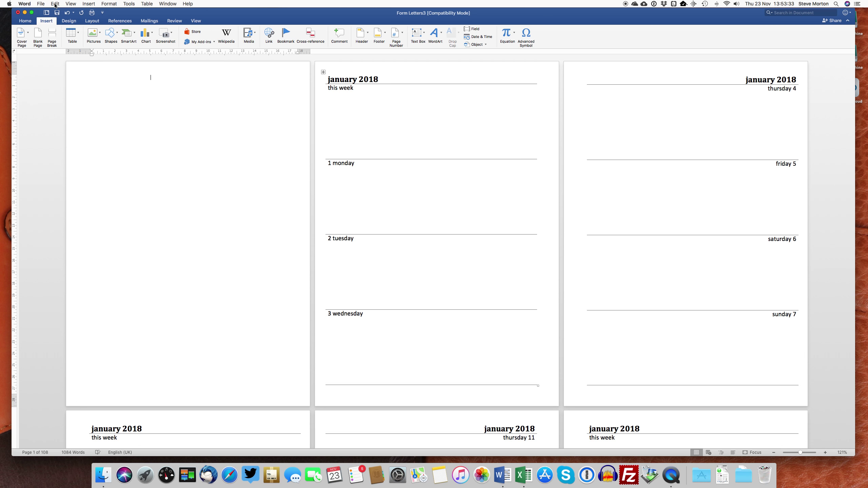
Replace all 53 section breaks (^b) with nothing using Find and Replace
left_click(54, 4)
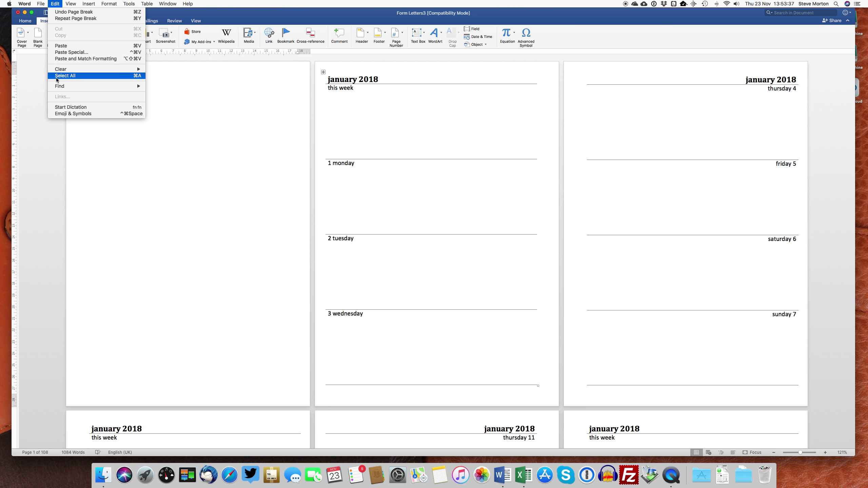
mouse_move(59, 87)
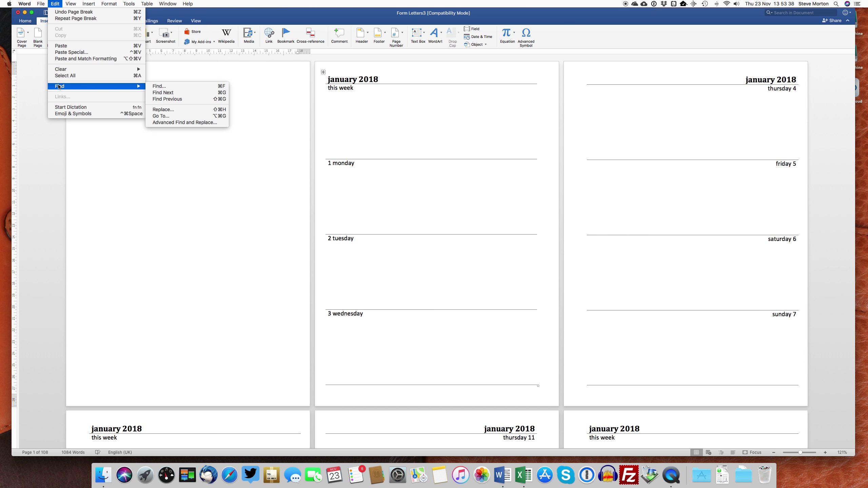
left_click(167, 111)
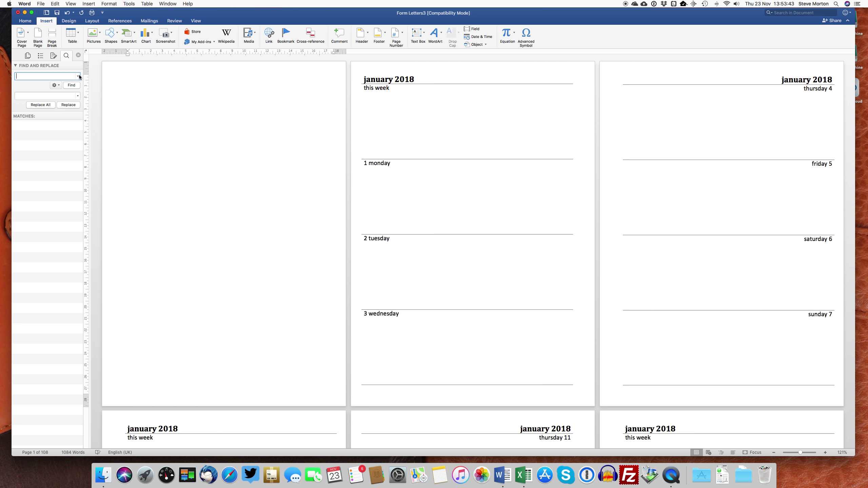
left_click(79, 76)
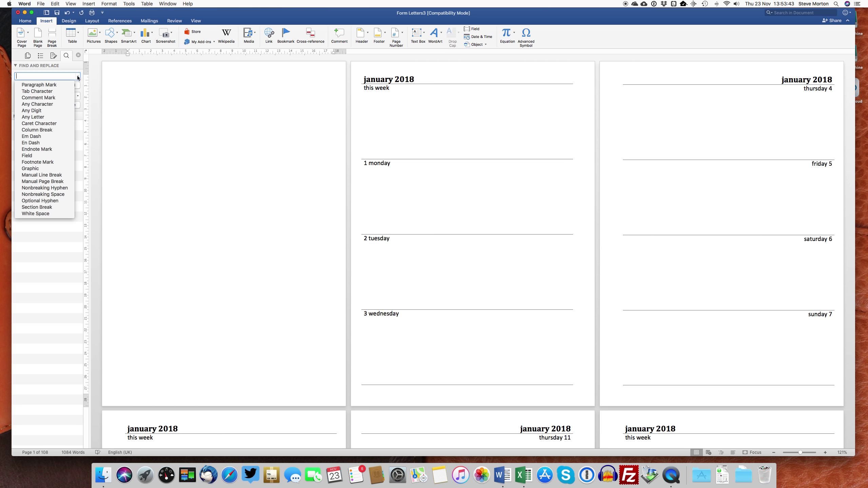
left_click(47, 208)
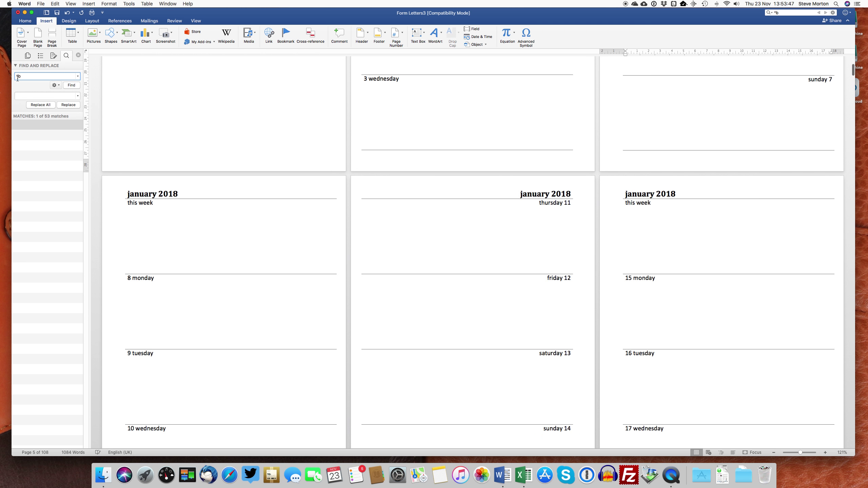
left_click(44, 106)
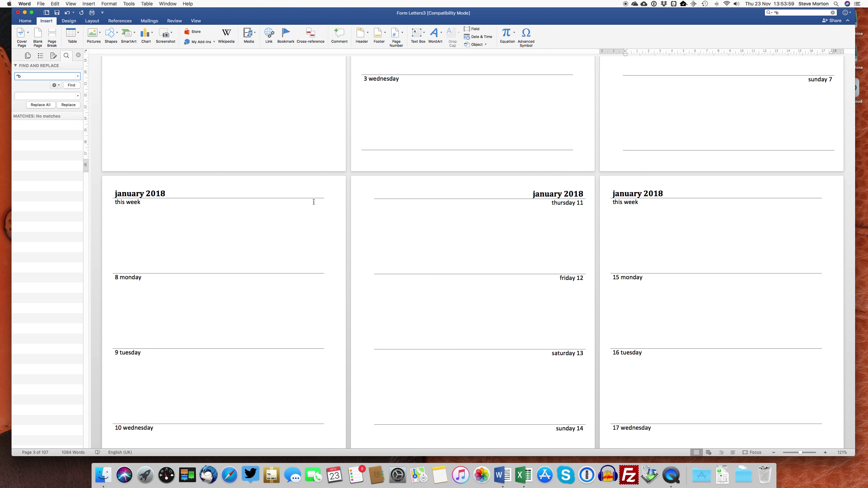
Close the Find and Replace pane and scroll back to the top of the diary
left_click(78, 55)
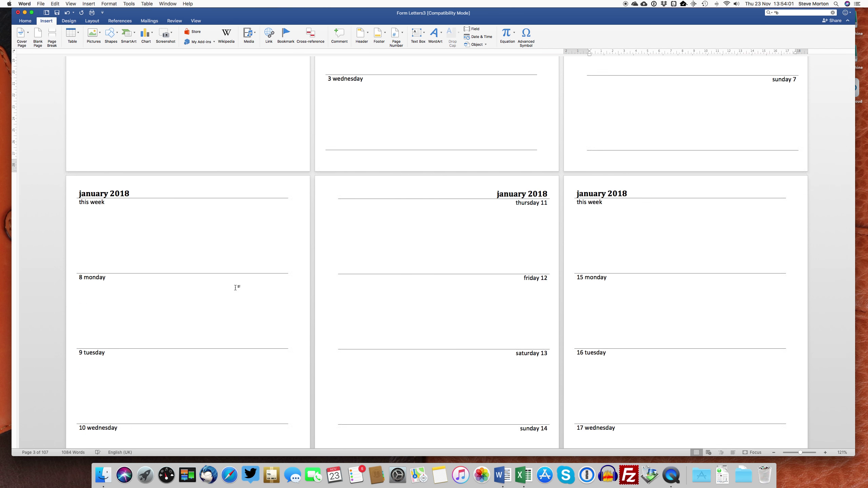
scroll(339, 400, "up", 7)
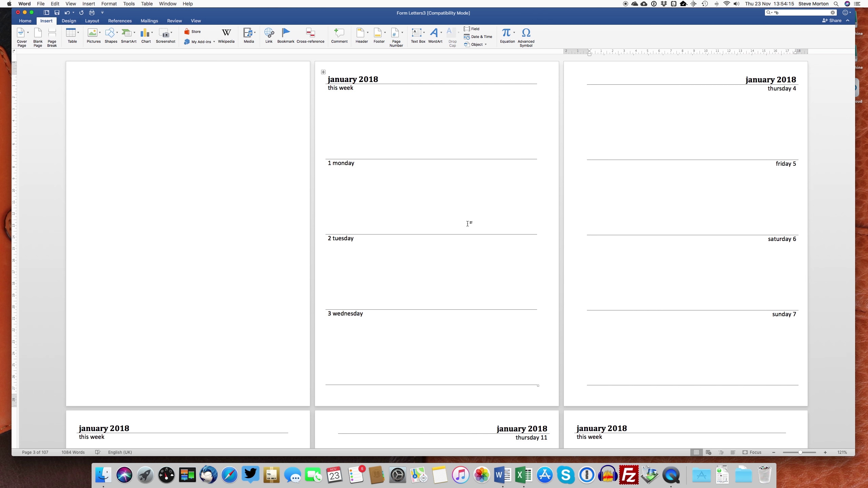
scroll(474, 223, "up", 1)
scroll(474, 223, "down", 8)
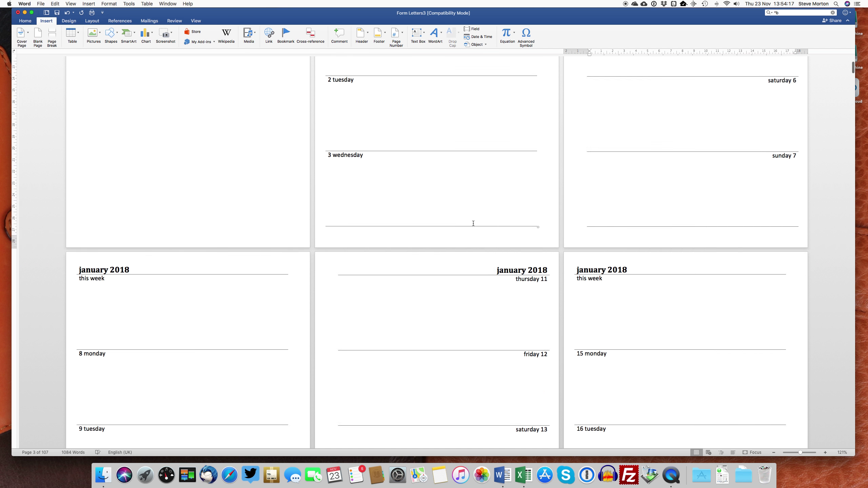
scroll(624, 380, "up", 1)
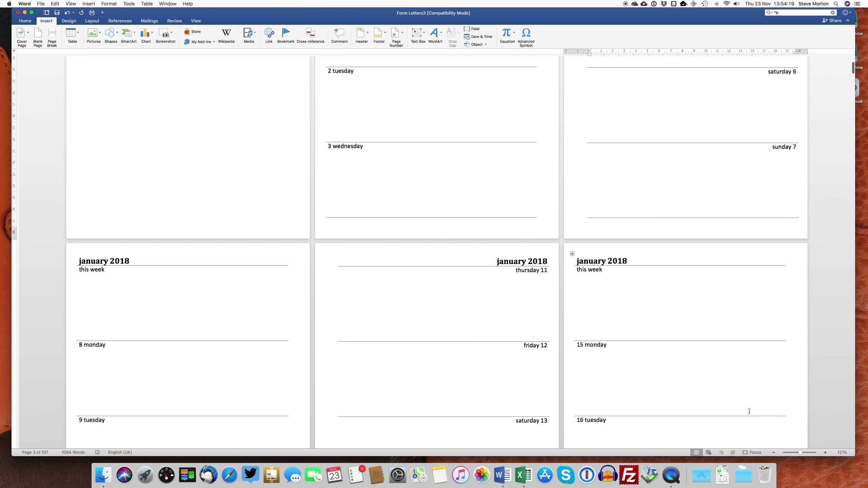
Zoom out to about 73%, review the weekly pages through September, then close the document
left_click_drag(797, 454, 793, 454)
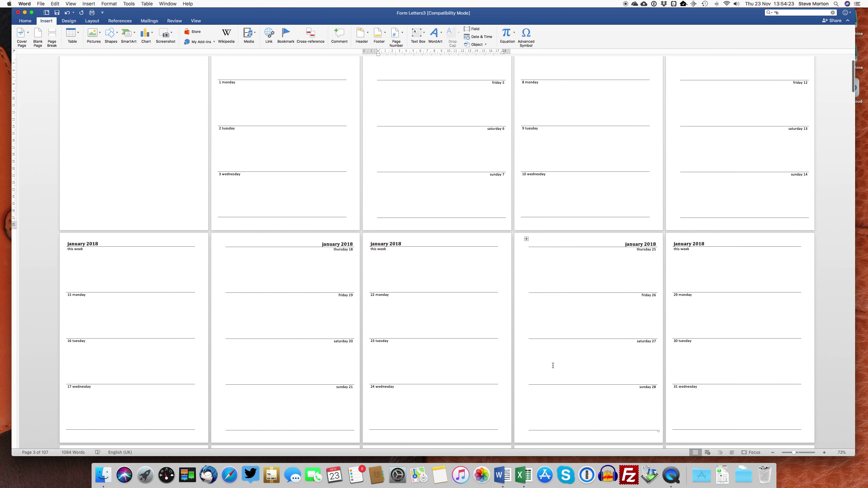
scroll(552, 365, "down", 5)
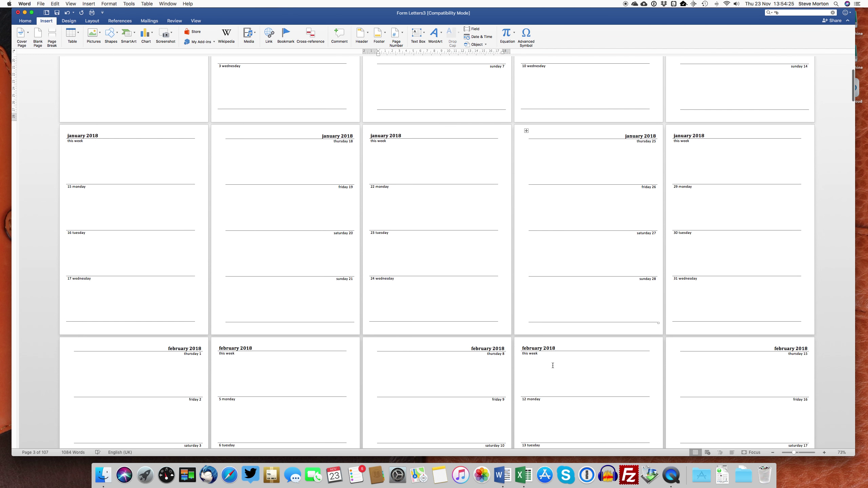
scroll(553, 365, "down", 20)
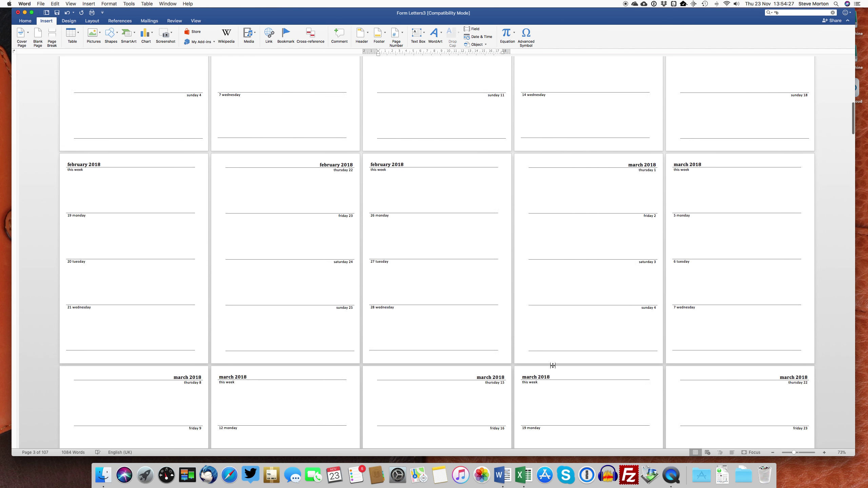
scroll(553, 366, "down", 10)
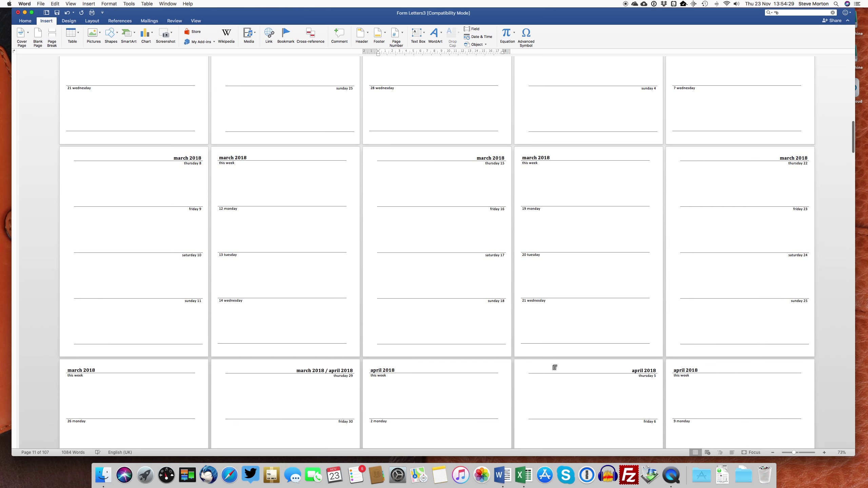
scroll(553, 365, "down", 20)
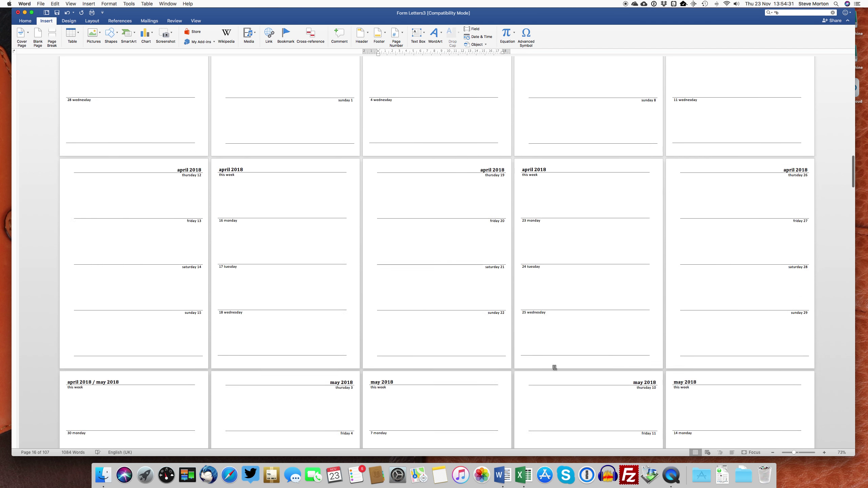
scroll(553, 366, "down", 20)
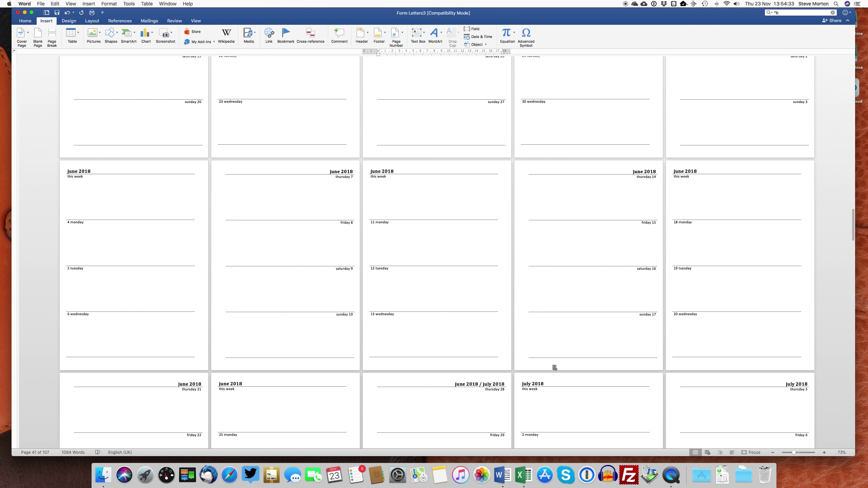
scroll(554, 367, "down", 20)
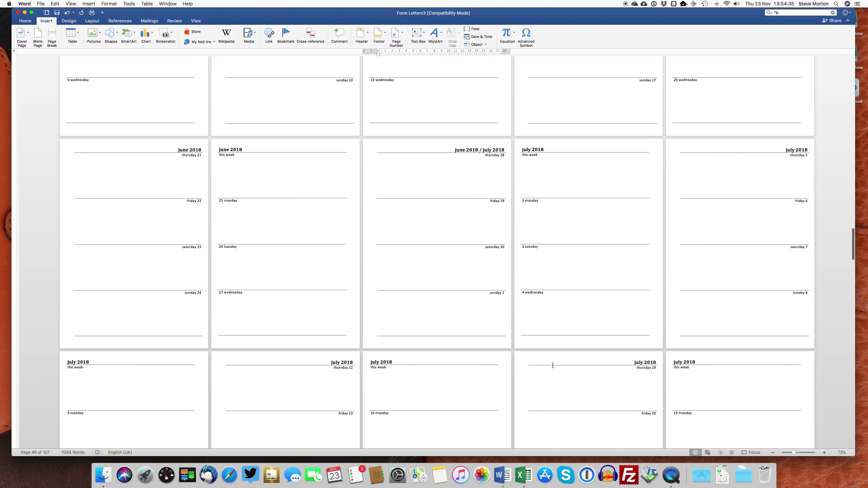
scroll(553, 366, "down", 20)
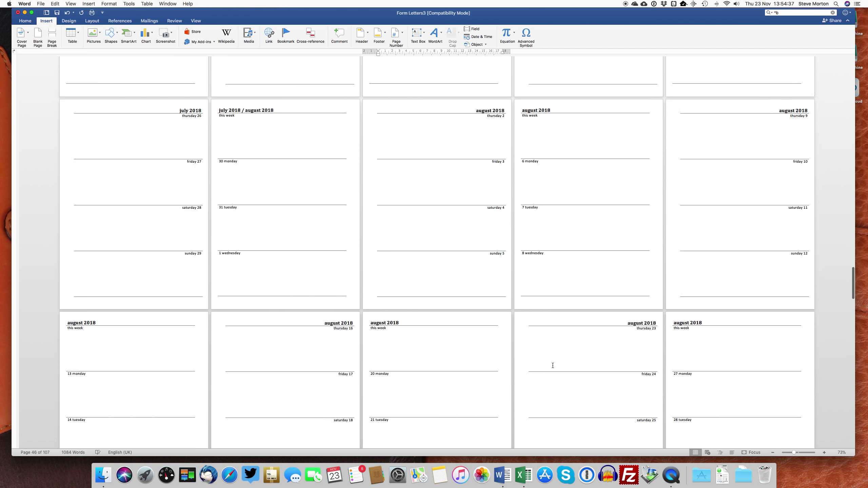
scroll(553, 366, "down", 3)
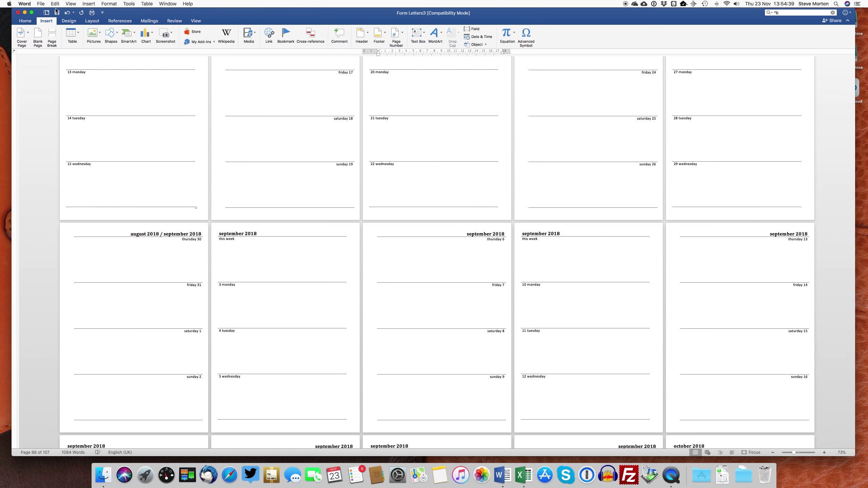
left_click(18, 13)
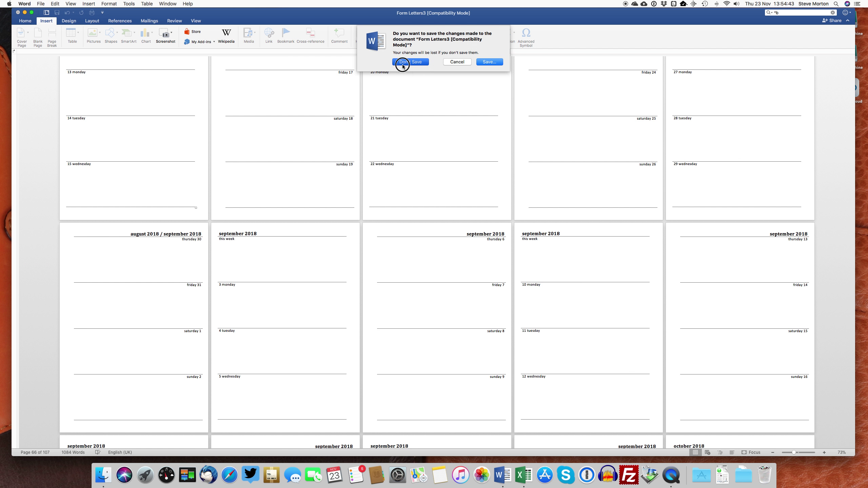
Discard Form Letters3 without saving and open the Finish & Merge options in the template
left_click(403, 66)
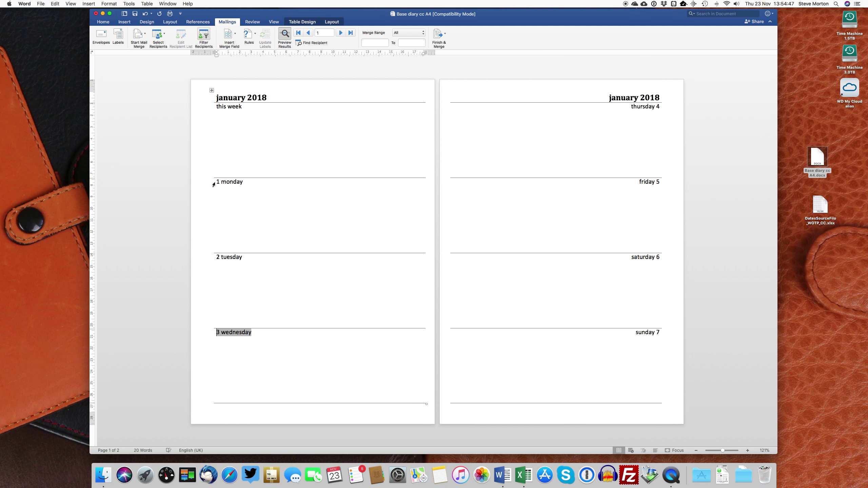
left_click_drag(214, 185, 240, 184)
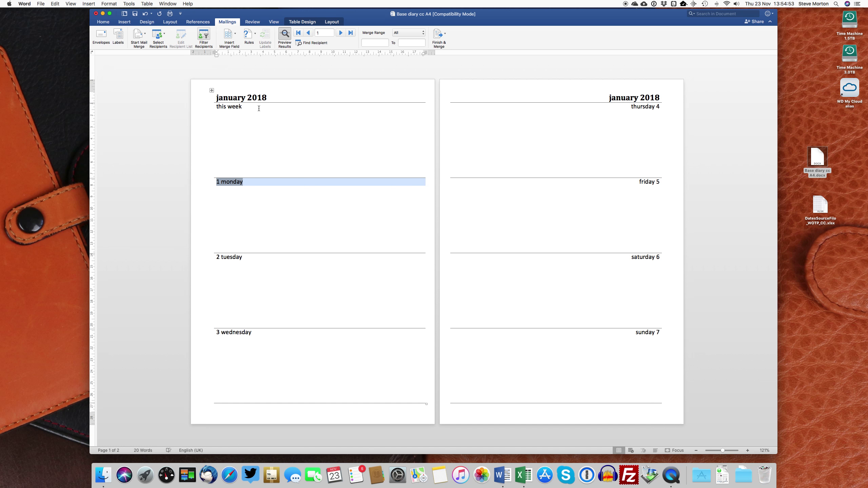
left_click(265, 131)
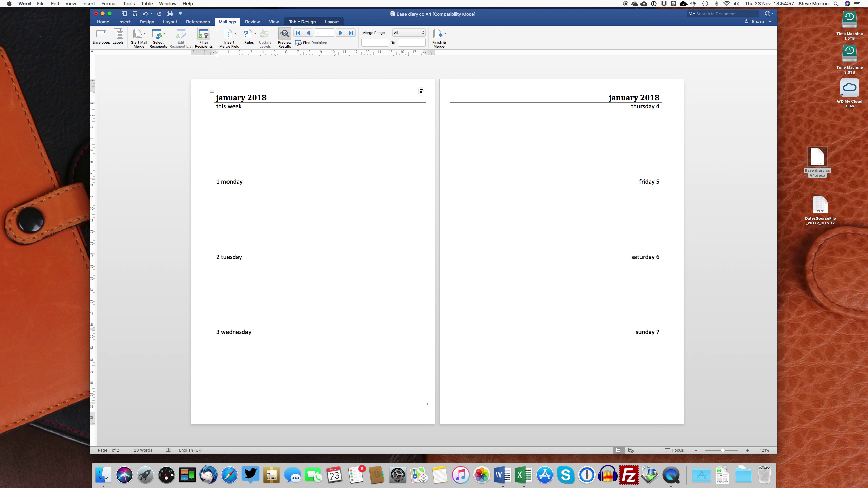
left_click(440, 40)
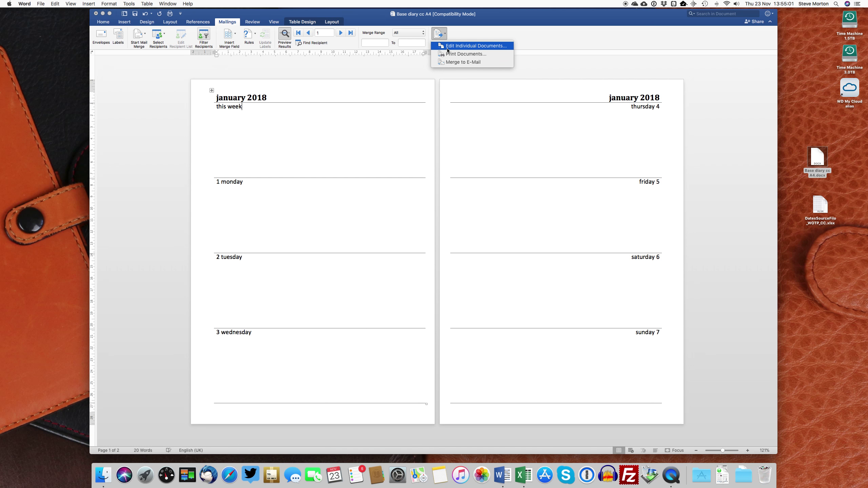
Merge to a new Form Letters4 document and add a page break before the first week
left_click(449, 47)
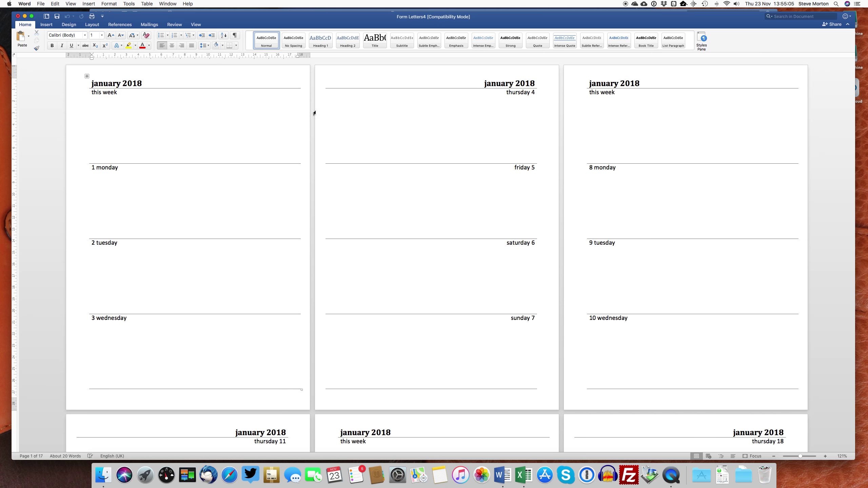
left_click(92, 83)
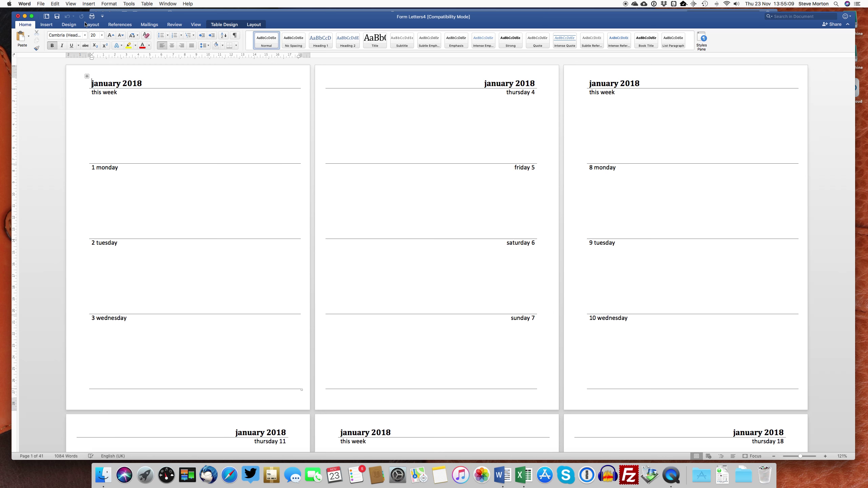
left_click(46, 25)
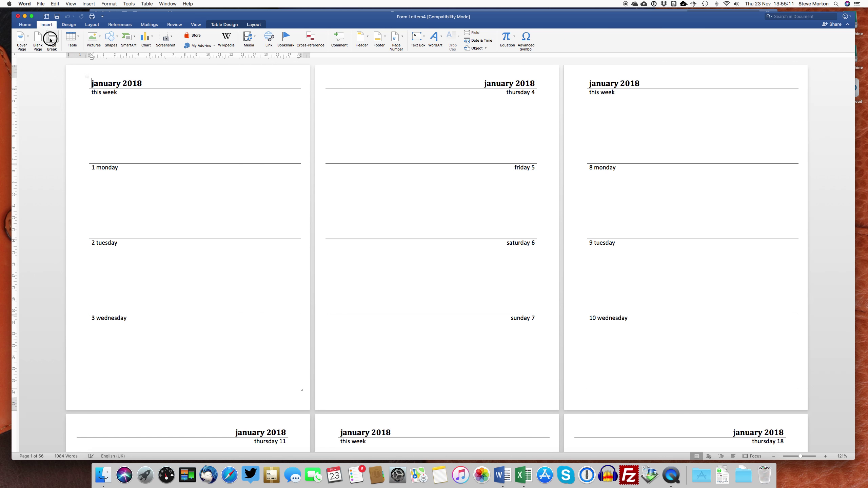
left_click(42, 41)
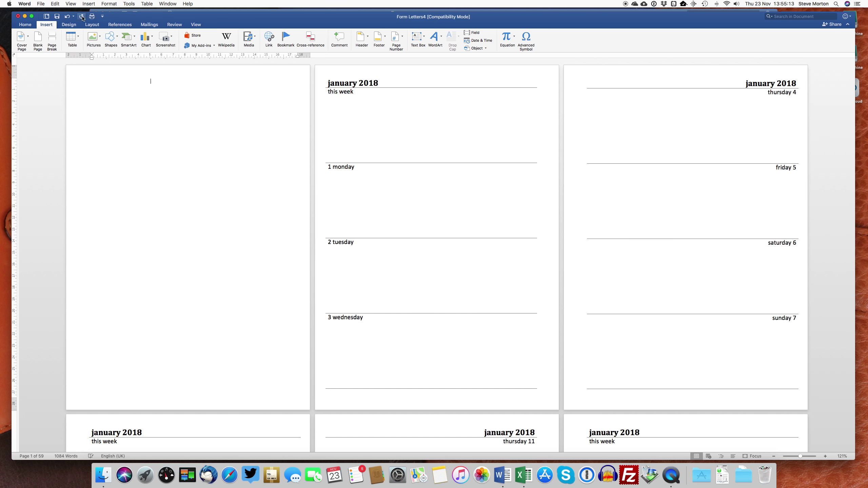
left_click(55, 4)
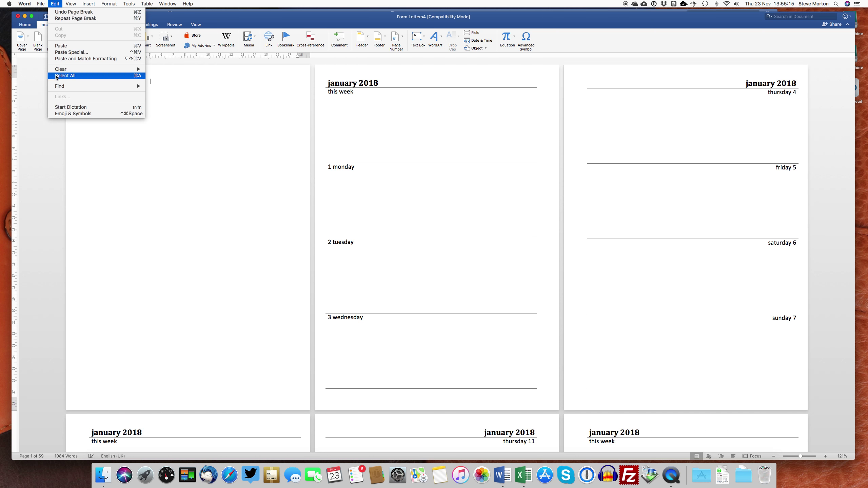
Replace all 53 section breaks (^b) with nothing, then close the Find and Replace pane
mouse_move(102, 86)
left_click(157, 109)
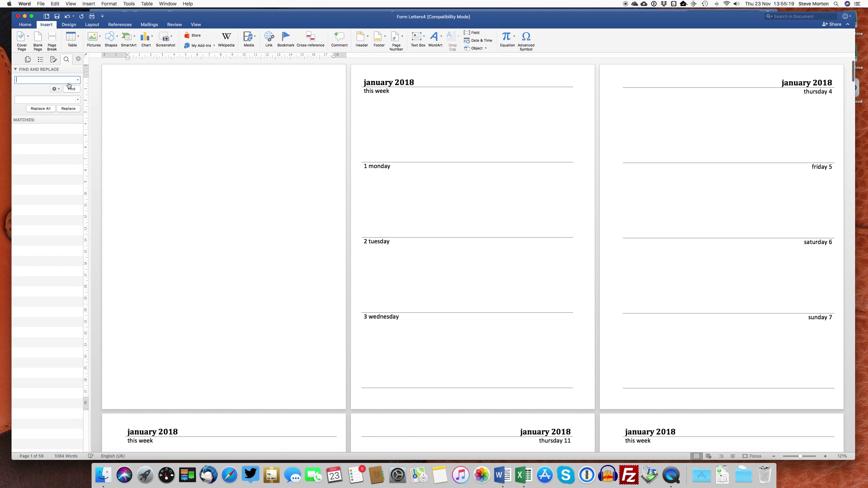
left_click(78, 81)
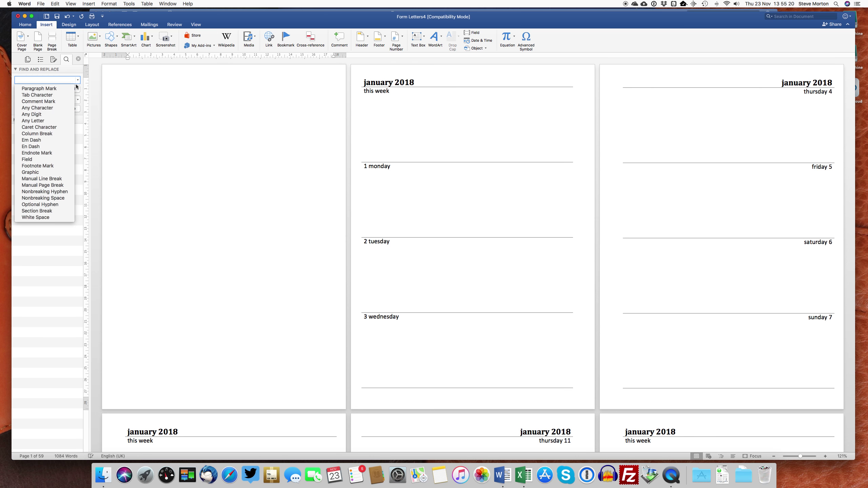
left_click(48, 211)
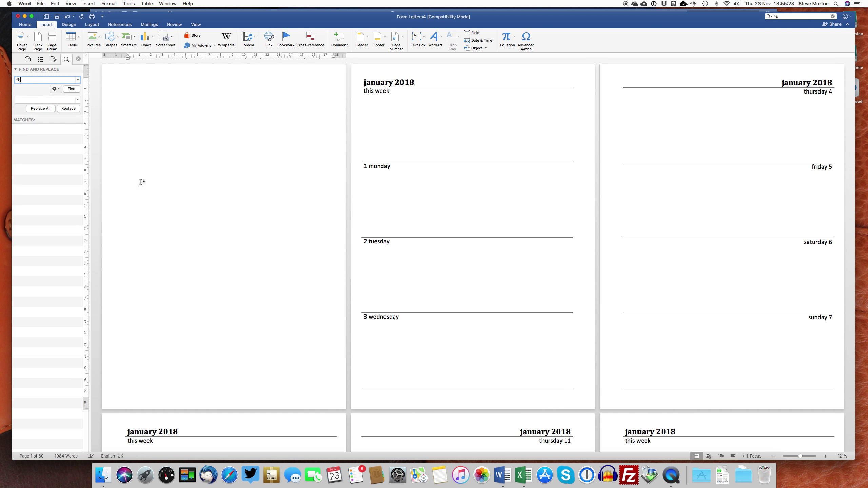
key("Return")
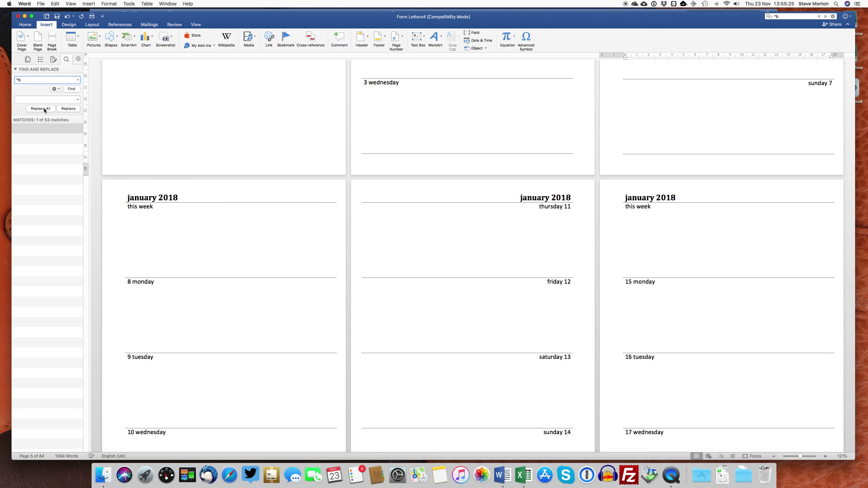
left_click(45, 109)
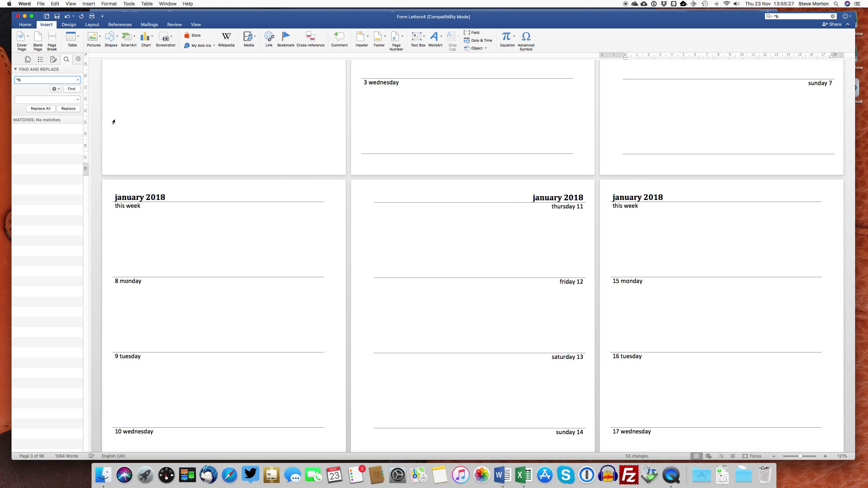
left_click(78, 59)
scroll(170, 189, "up", 2)
Zoom out to about 30% and scroll through Form Letters4's 107 pages to January 2019
scroll(170, 189, "up", 5)
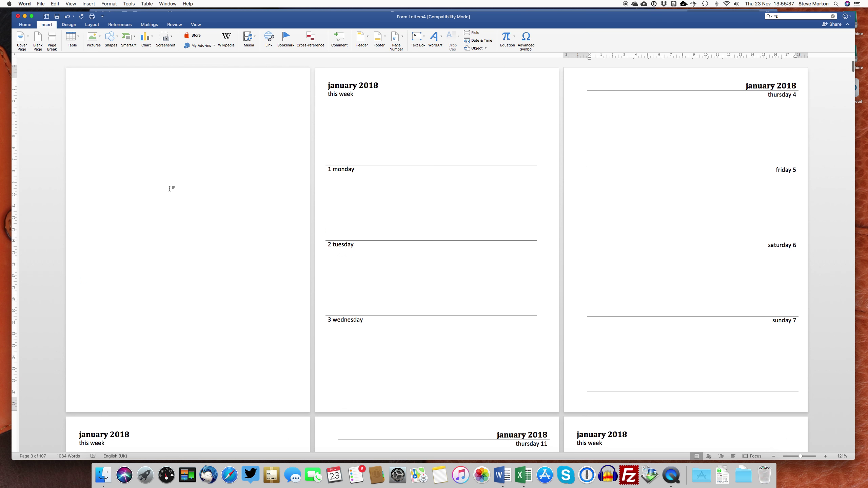
scroll(169, 187, "down", 4)
scroll(169, 188, "down", 10)
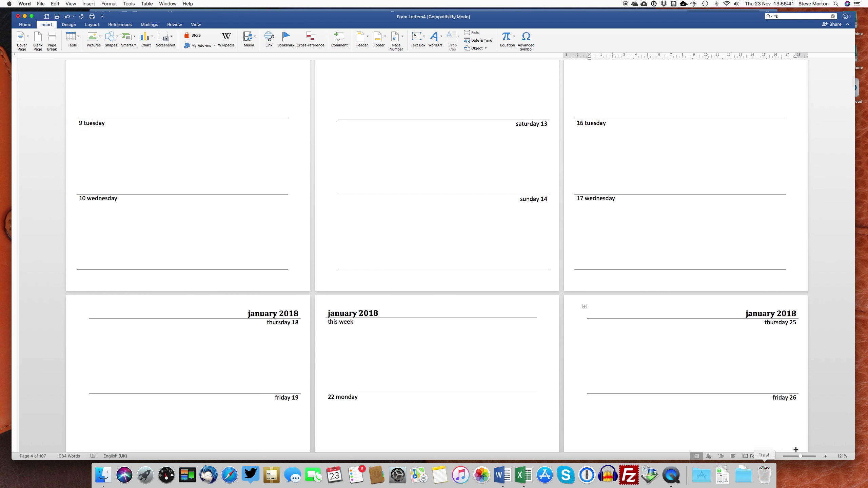
left_click_drag(800, 457, 787, 457)
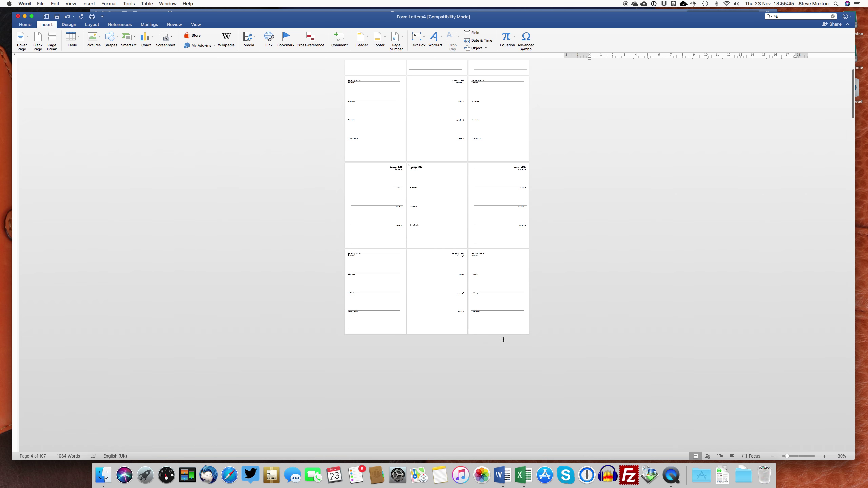
scroll(502, 339, "down", 15)
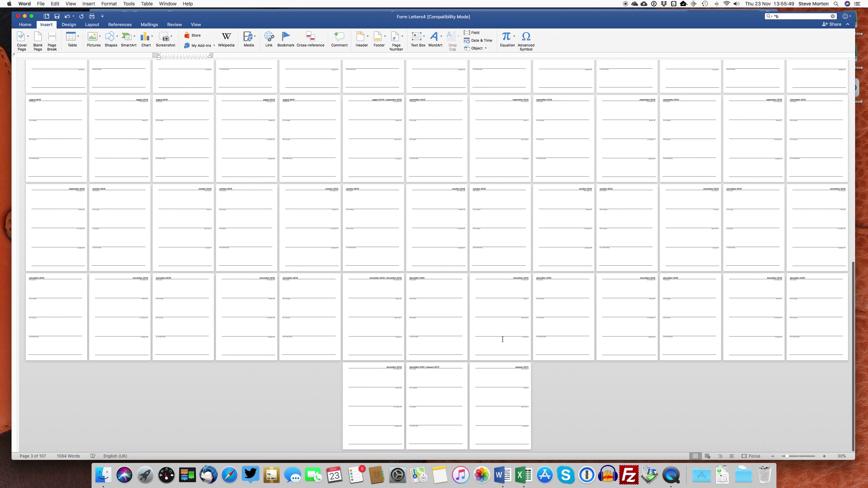
scroll(502, 339, "up", 10)
scroll(291, 153, "up", 2)
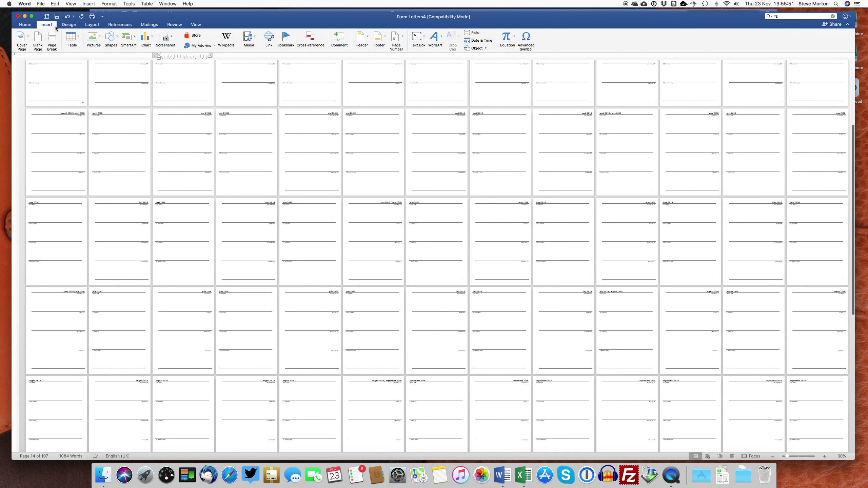
Save the merged diary to the Desktop as 2018WeekView and close it
key("super+s")
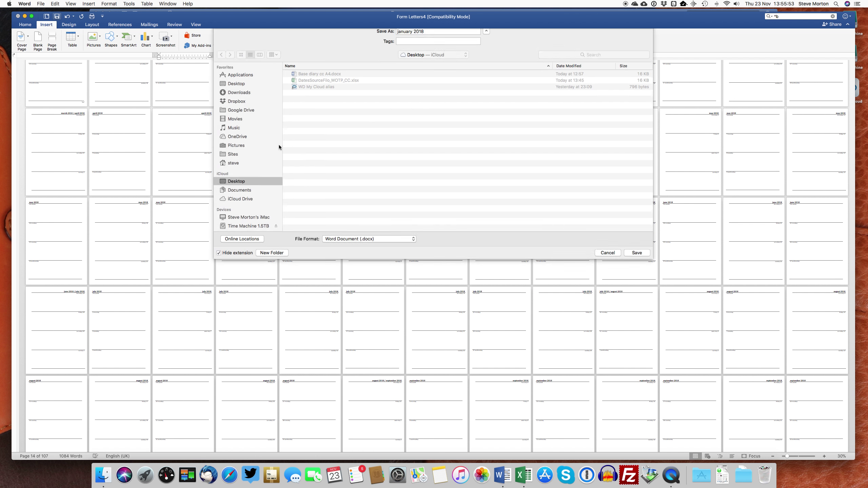
left_click(415, 38)
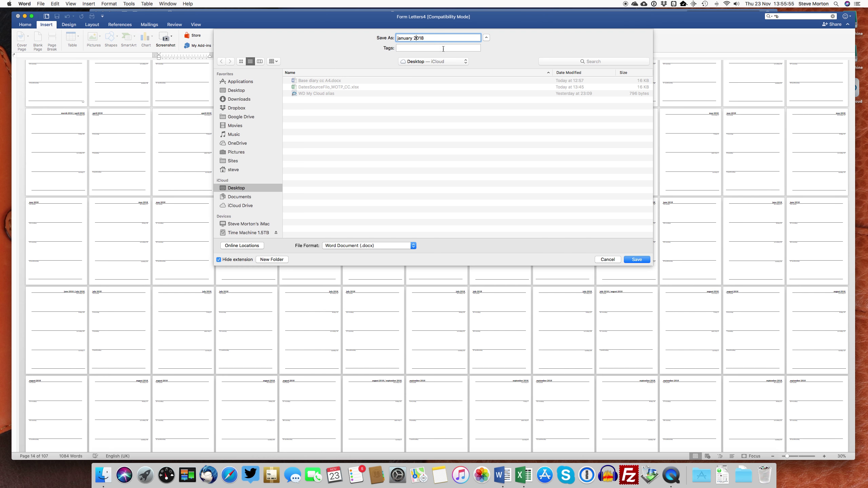
key("BackSpace")
key("BackSpace")
key("BackSpace")
key("BackSpace")
key("BackSpace")
key("BackSpace")
key("BackSpace")
key("BackSpace")
type("WeekView")
left_click(637, 261)
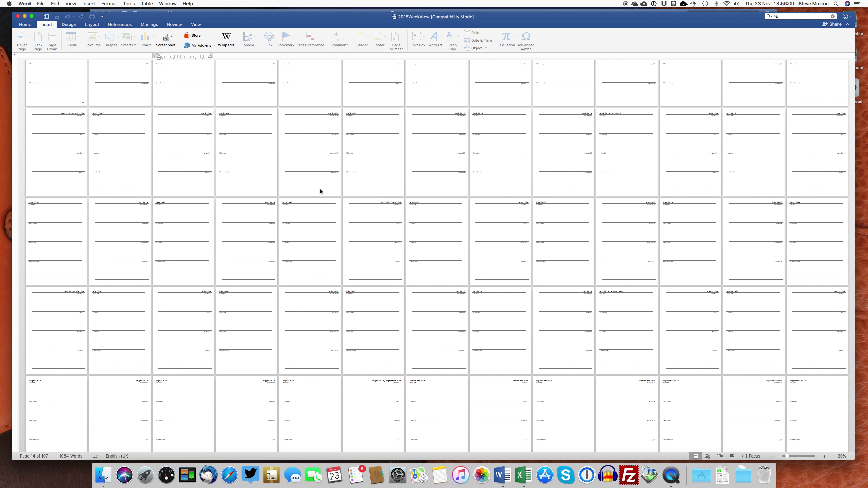
left_click(18, 16)
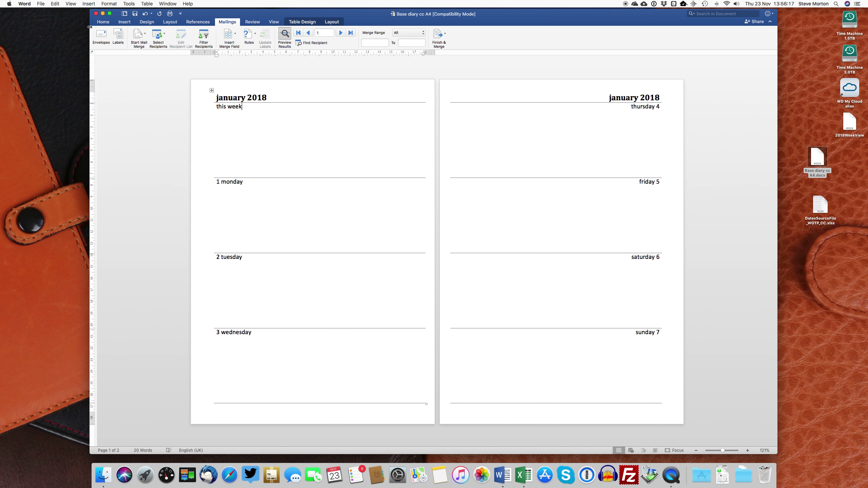
Close the Base diary cc A4 template and reopen 2018WeekView from the desktop
left_click(97, 15)
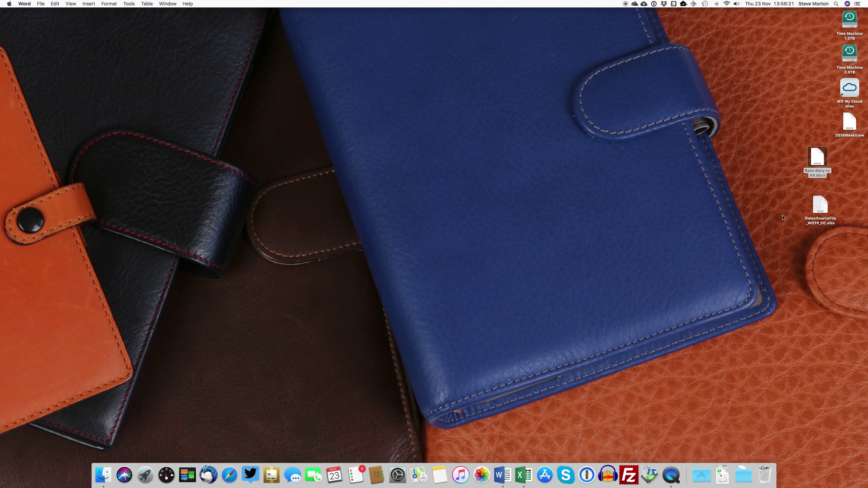
double_click(852, 126)
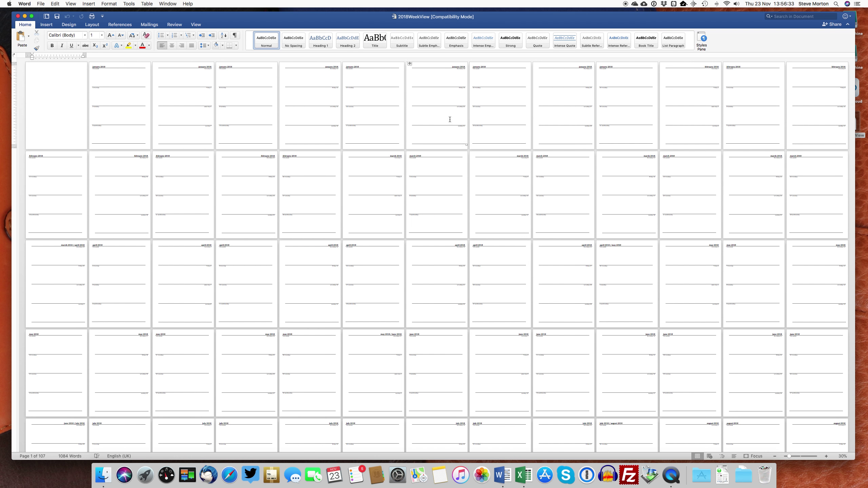
Scroll to the end of 2018WeekView and back, then zoom in to enlarge the pages
scroll(473, 126, "down", 10)
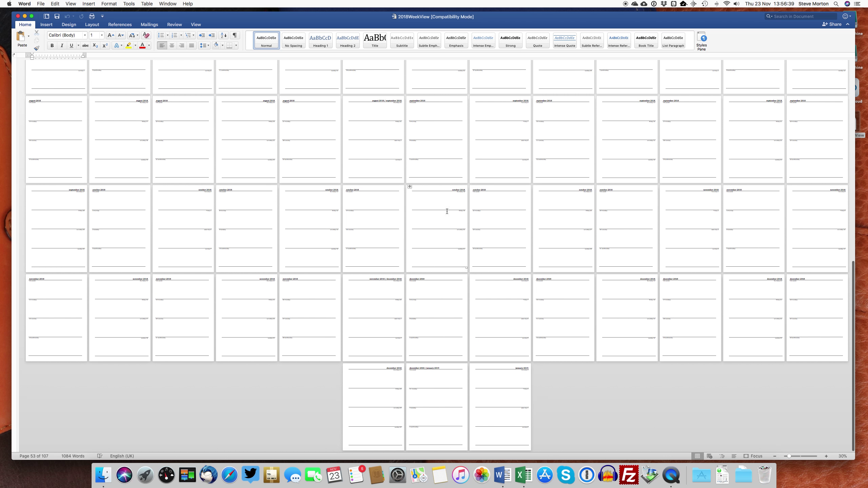
scroll(99, 153, "up", 15)
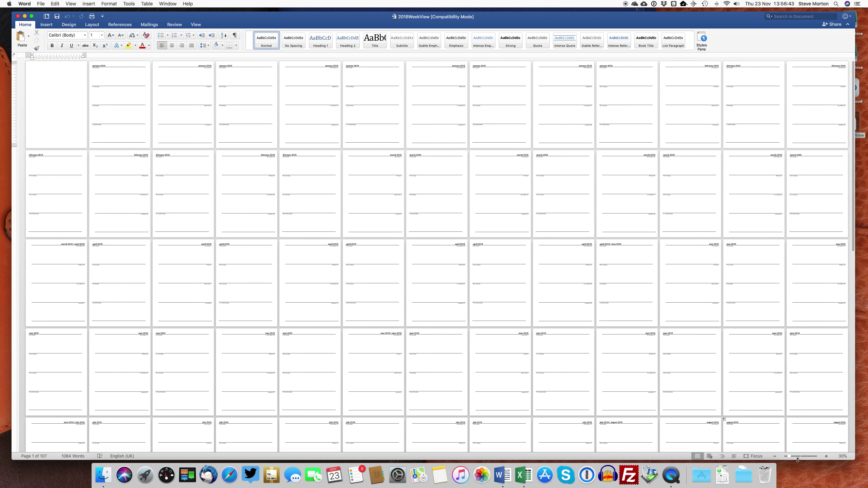
left_click_drag(790, 459, 797, 458)
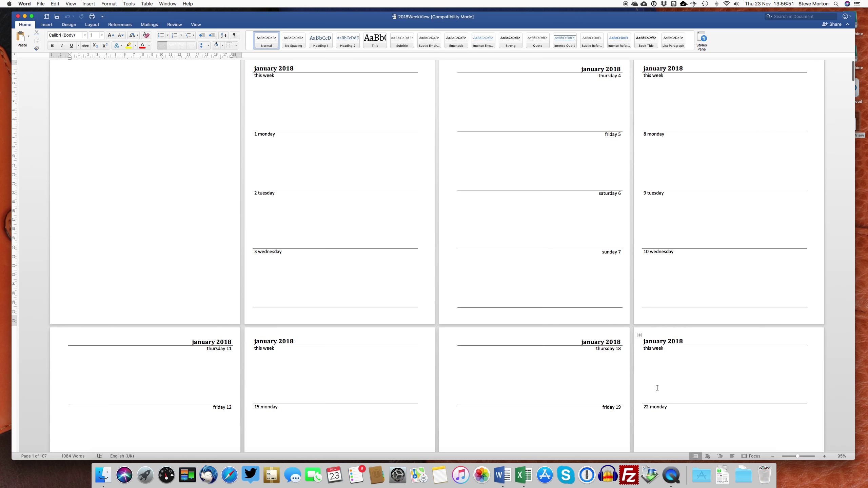
Check page 2's January 2018 heading and This Week cells, then close the 2018WeekView diary
scroll(658, 388, "down", 1)
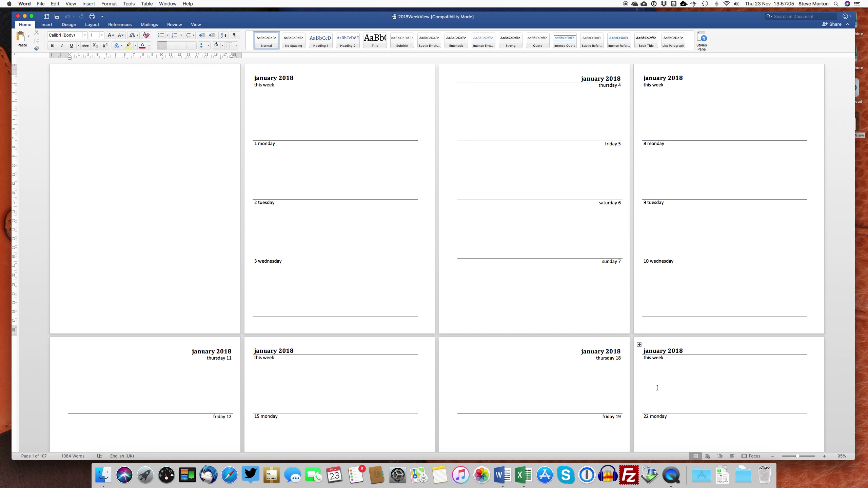
scroll(657, 388, "down", 1)
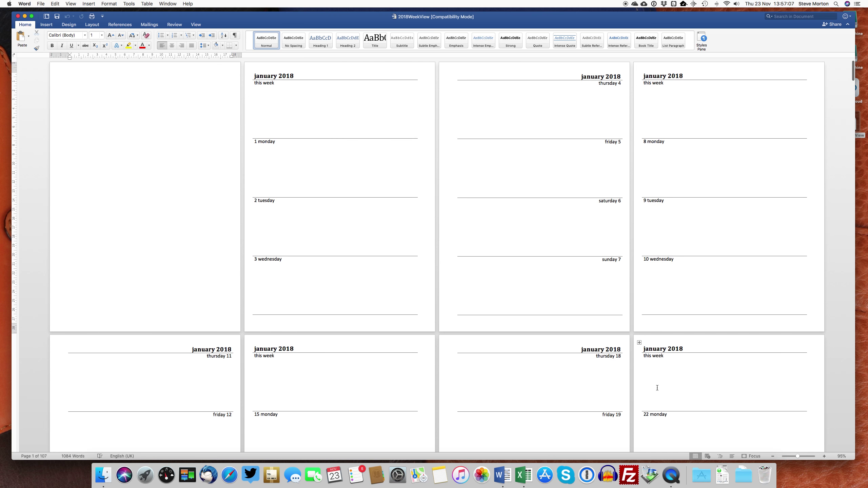
scroll(657, 388, "down", 1)
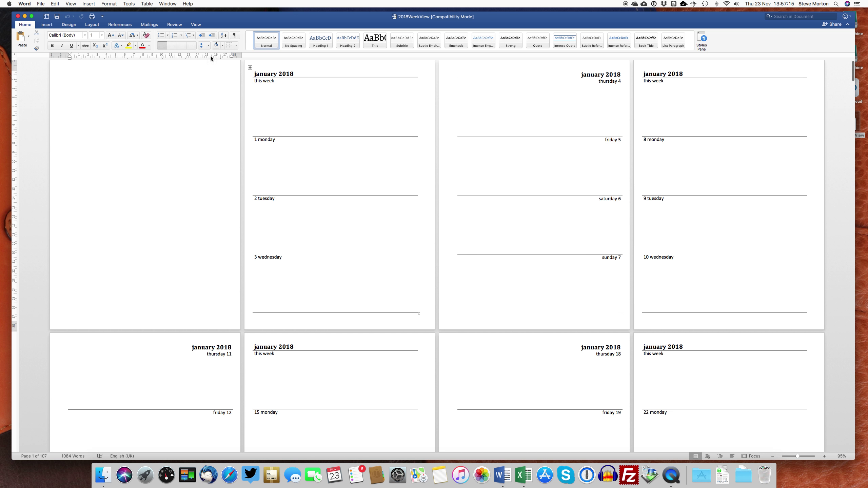
left_click(248, 75)
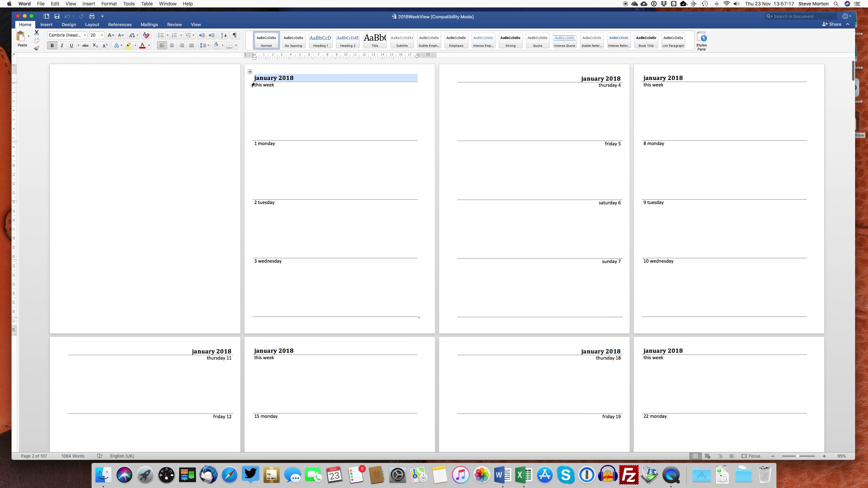
left_click(278, 109)
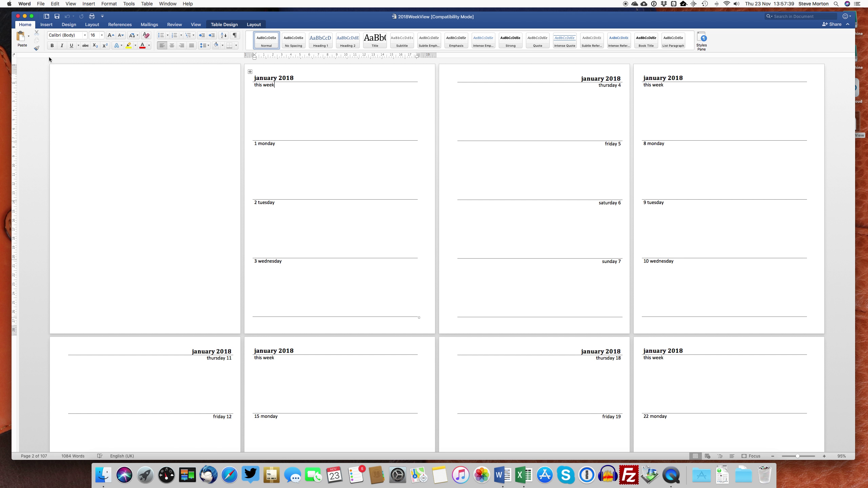
left_click(19, 17)
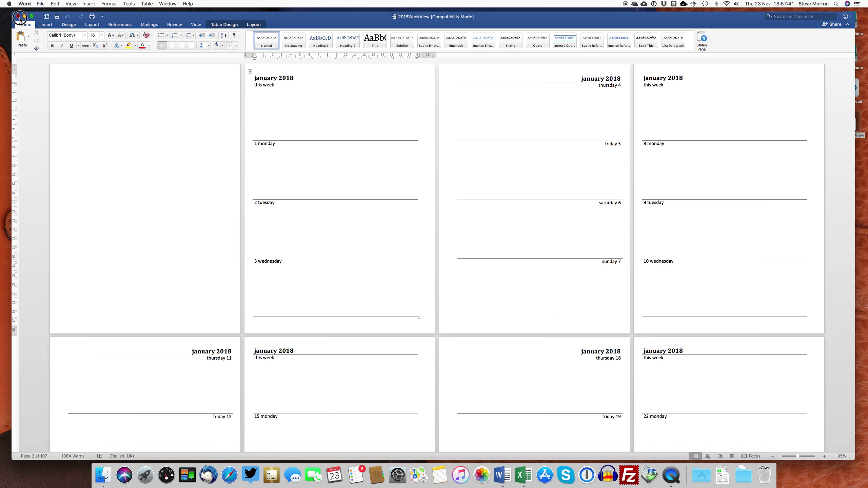